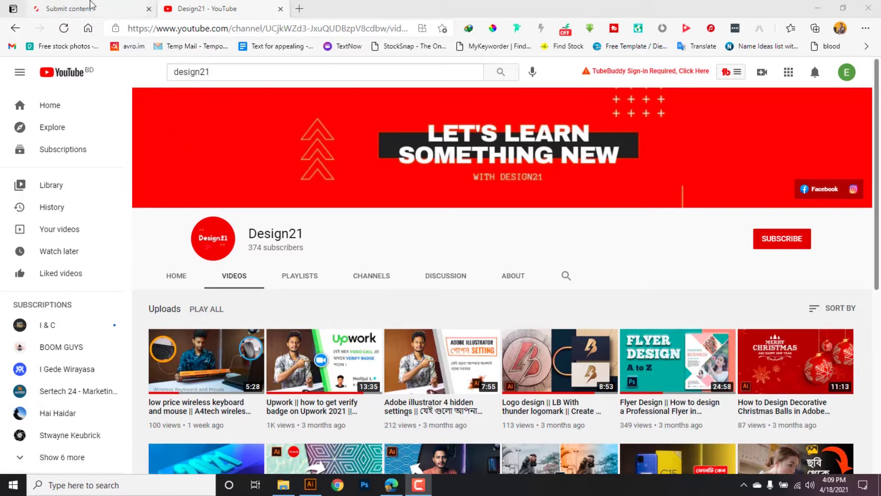
Open the content upload page on Shutterstock's contributor site and examine its file format and vector upload requirements.
left_click(91, 7)
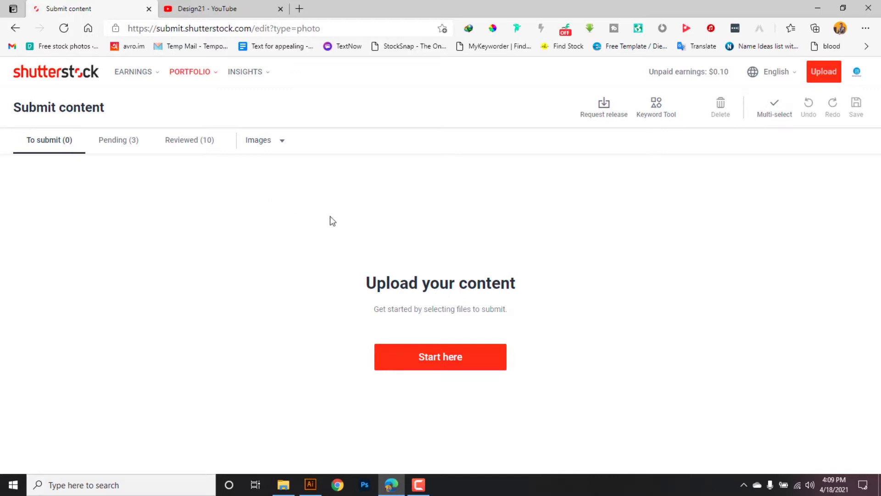
left_click(310, 484)
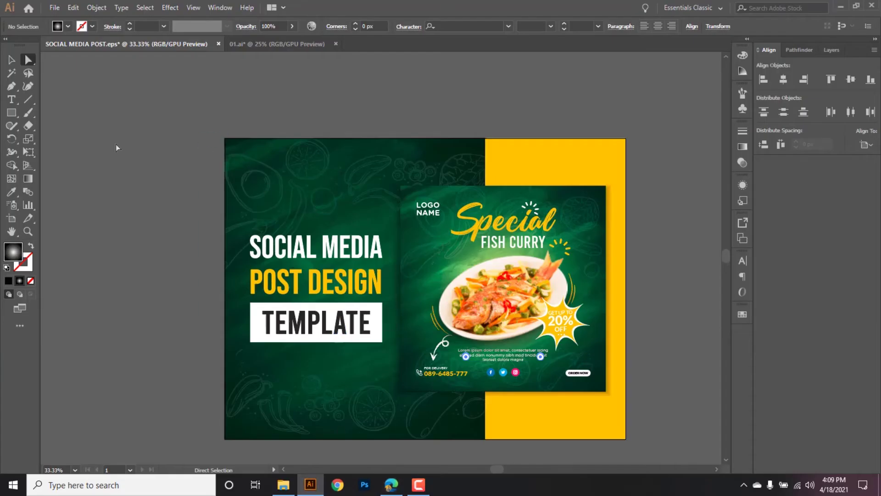
scroll(98, 147, "down", 3)
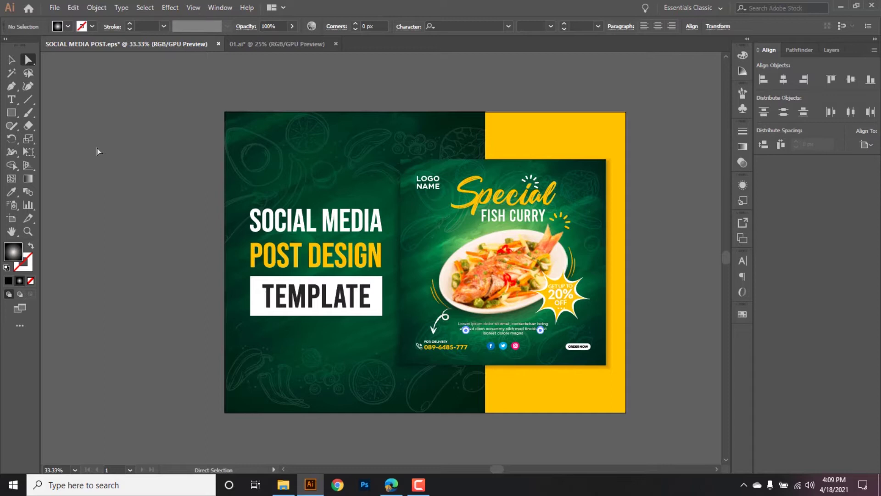
left_click(393, 485)
left_click(403, 373)
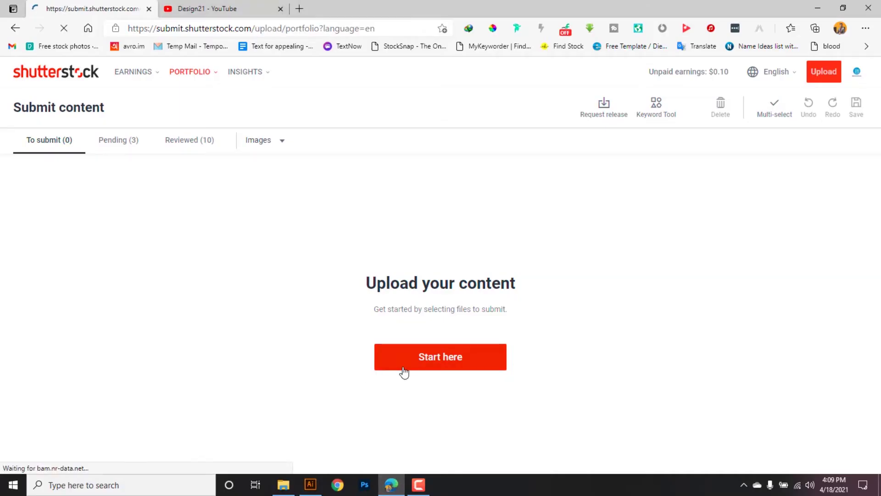
scroll(275, 275, "down", 1)
scroll(395, 339, "up", 1)
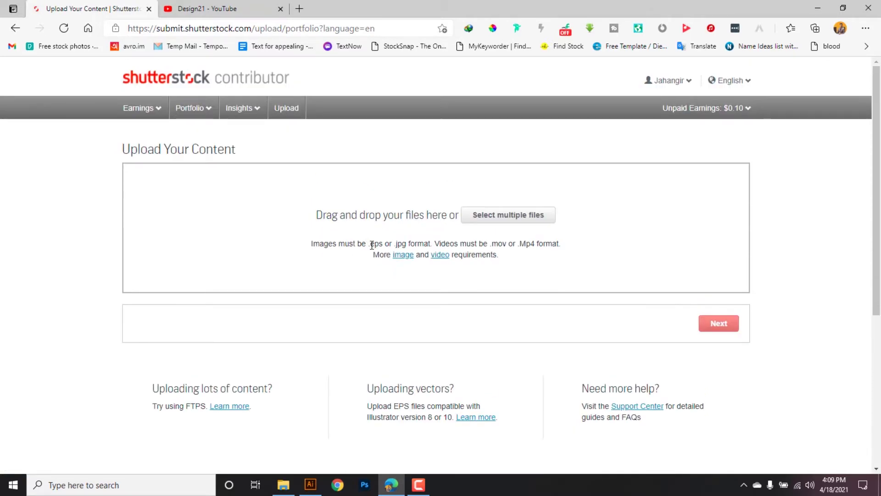
scroll(372, 342, "down", 1)
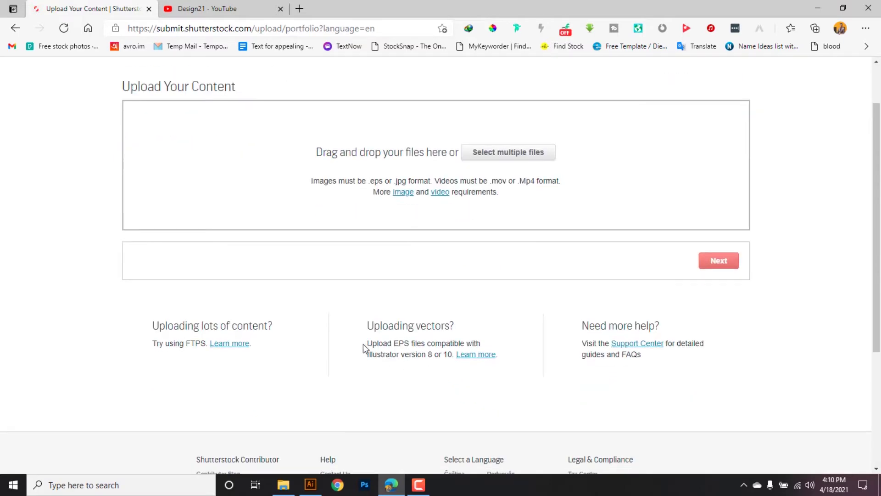
left_click_drag(368, 344, 482, 344)
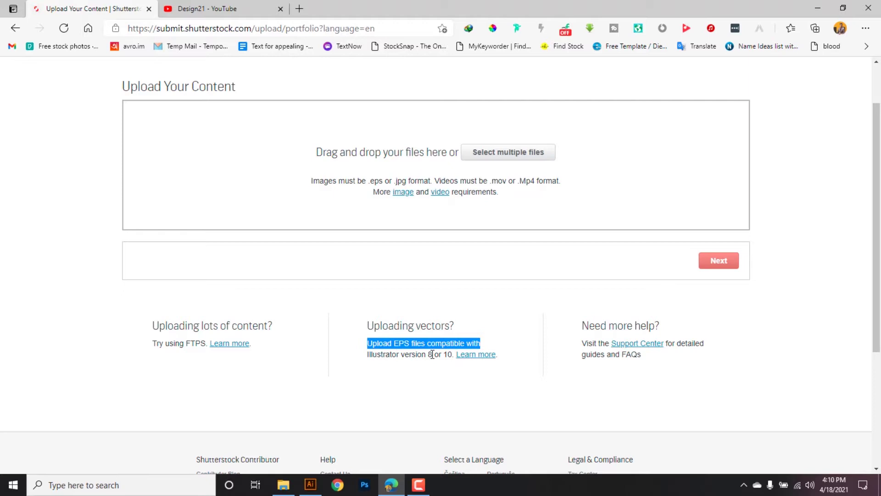
Switch to Illustrator and save the artwork as SOCIAL MEDIA POST in Illustrator 10 EPS format, replacing the existing file.
left_click(310, 485)
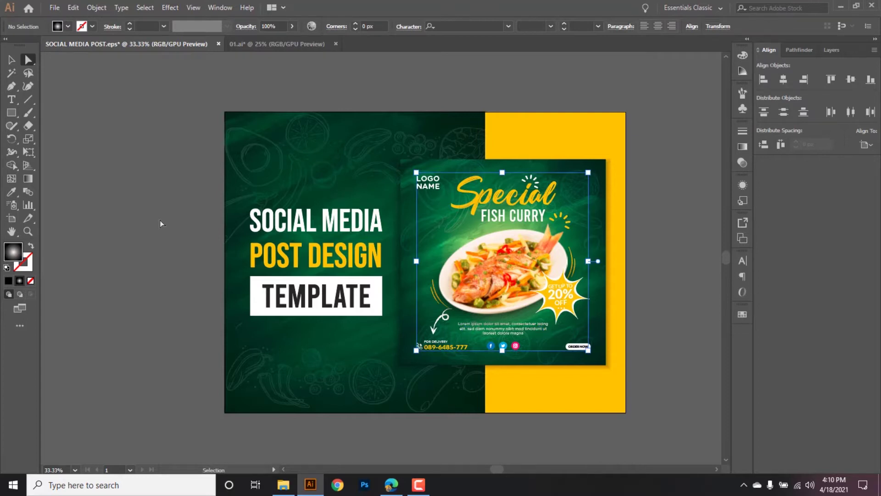
key("ctrl+shift+s")
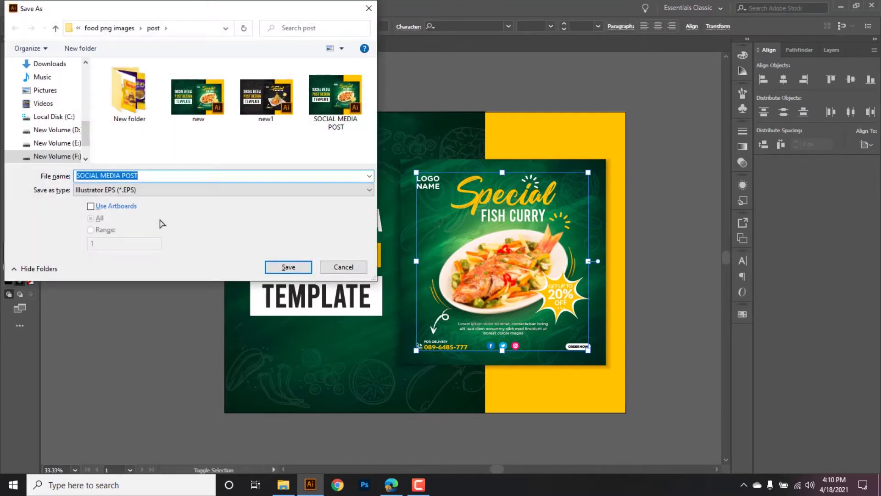
left_click(295, 267)
left_click(478, 286)
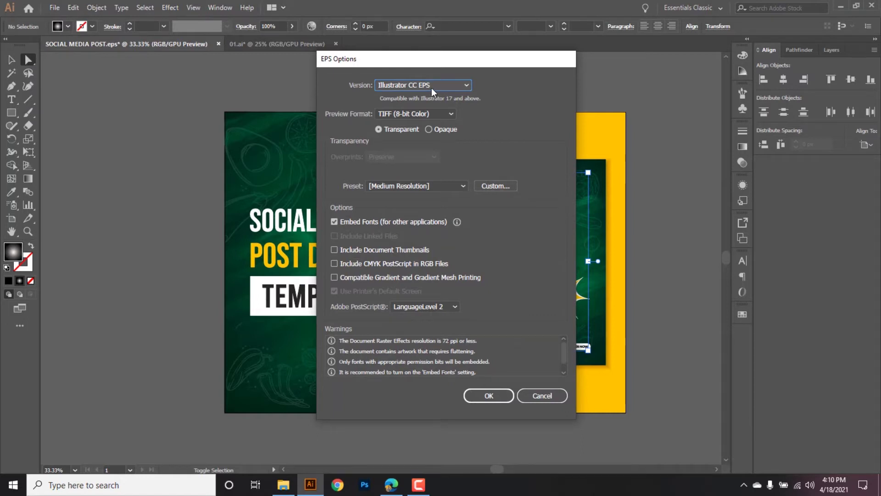
left_click(432, 88)
left_click(436, 197)
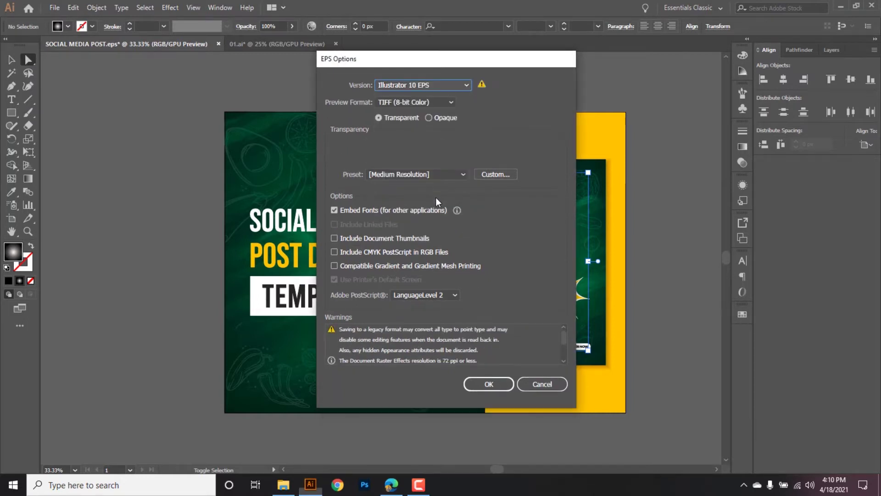
left_click(422, 85)
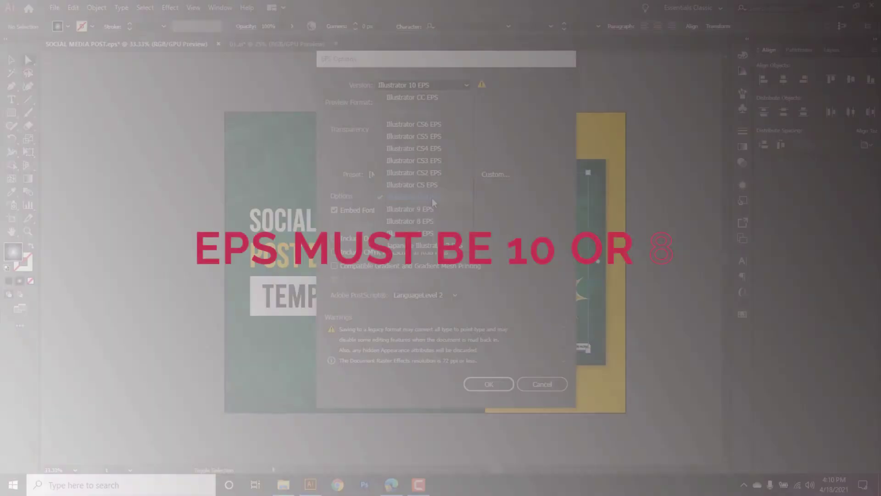
left_click(434, 201)
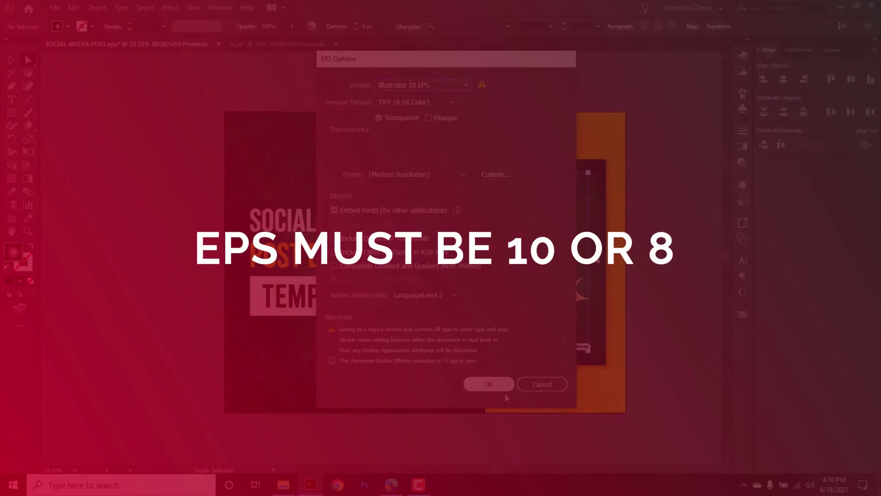
left_click(489, 385)
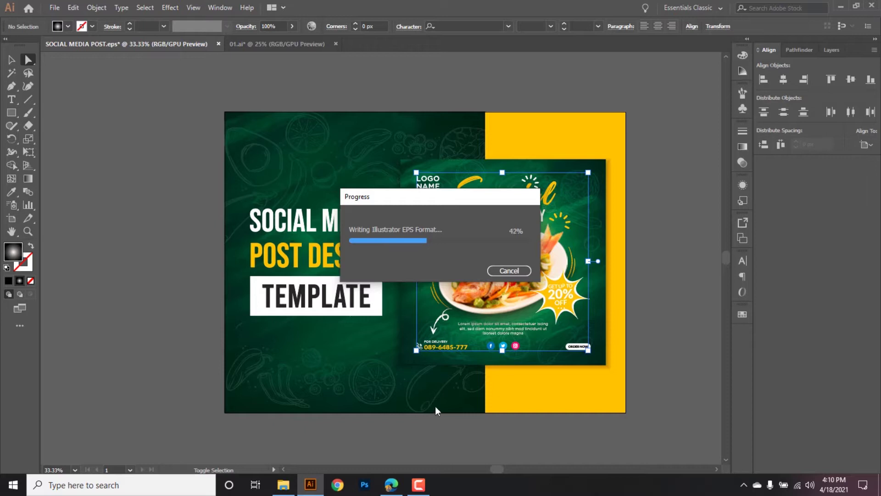
Switch to the browser and look through the Design21 YouTube channel's playlists and uploaded videos.
left_click(391, 484)
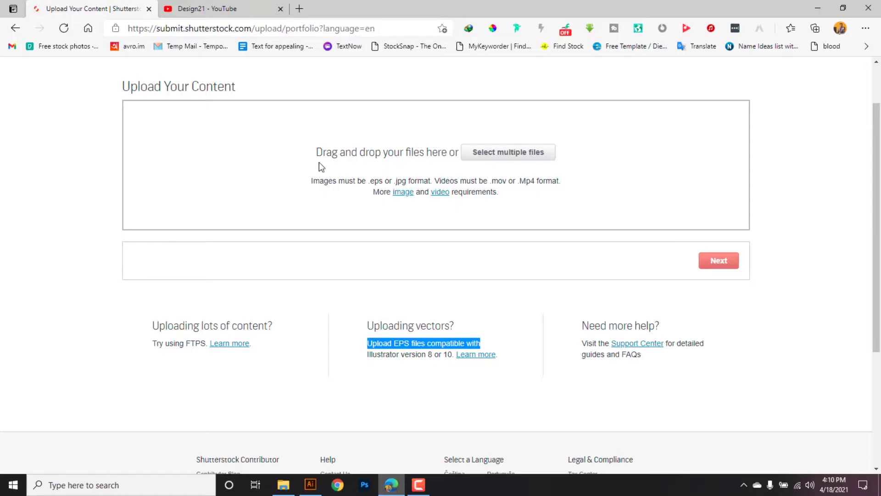
key("ctrl+Tab")
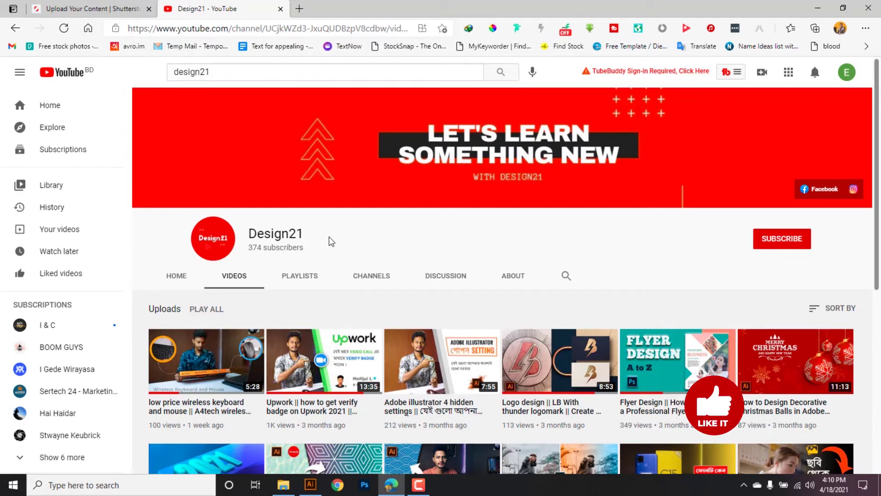
left_click(300, 276)
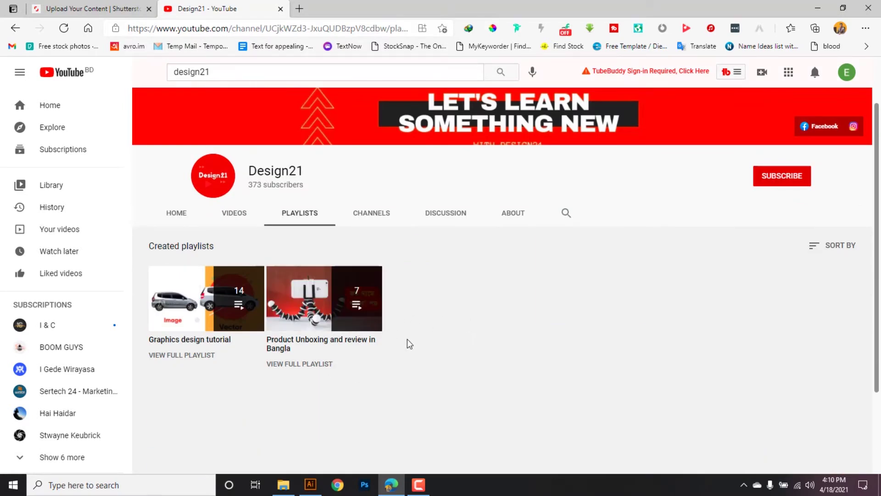
scroll(406, 344, "up", 2)
left_click(225, 282)
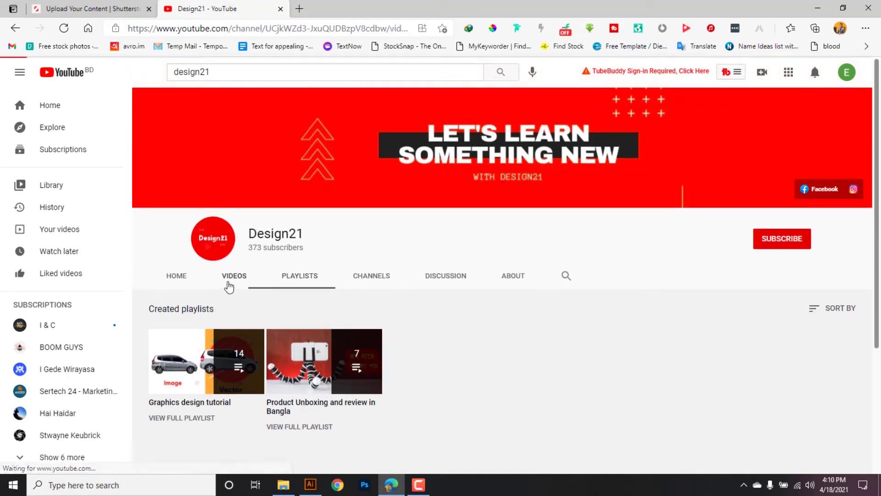
scroll(413, 285, "down", 4)
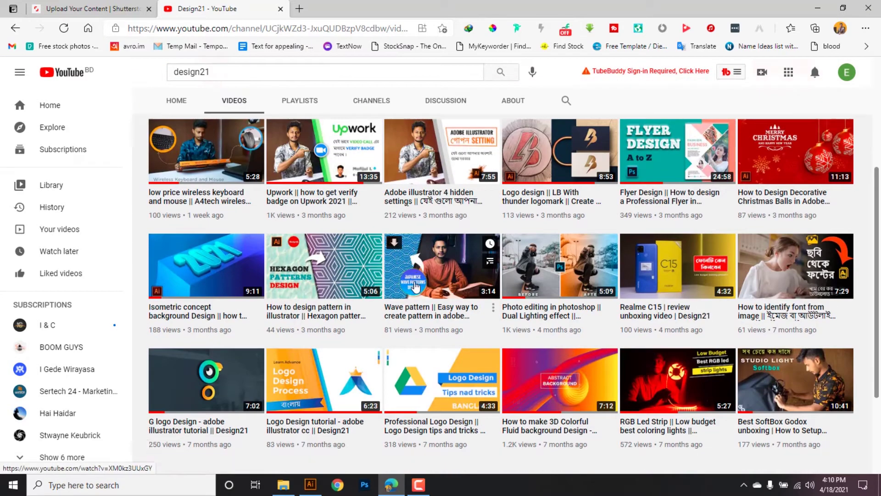
scroll(416, 286, "up", 4)
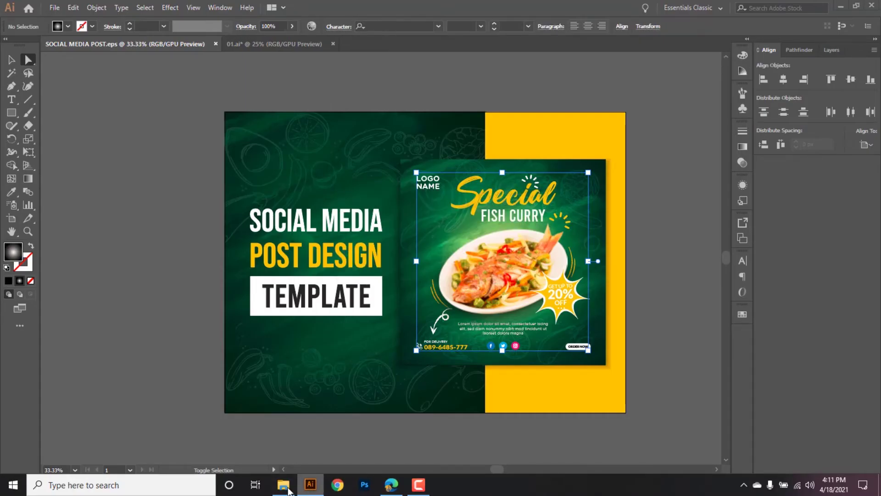
Upload the SOCIAL MEDIA POST EPS file from the post folder to Shutterstock and continue to the content submission page.
left_click(310, 485)
left_click(287, 489)
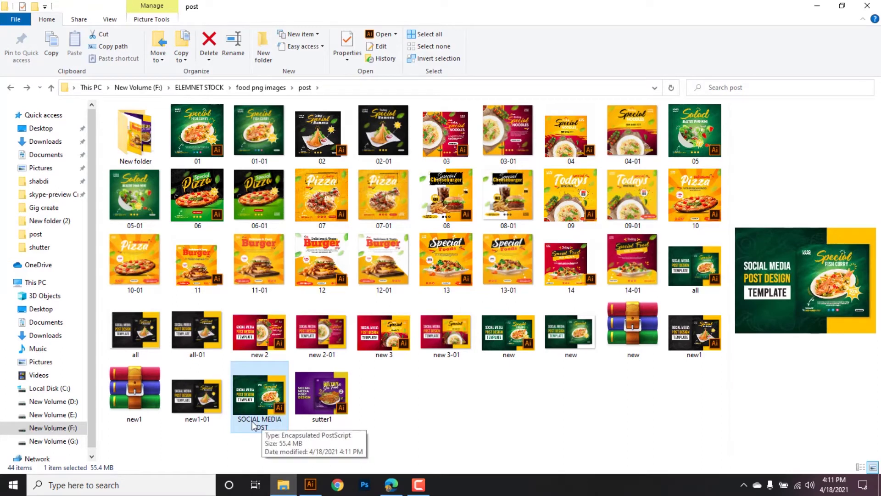
left_click(391, 484)
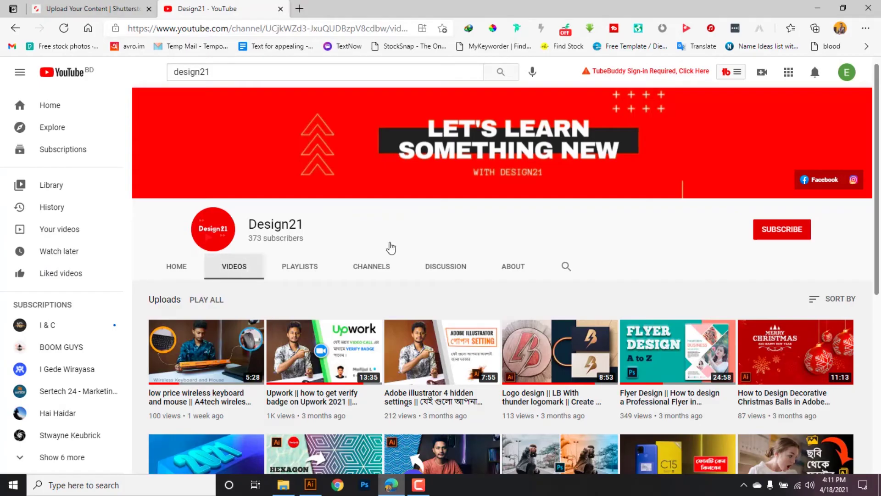
key("ctrl+Tab")
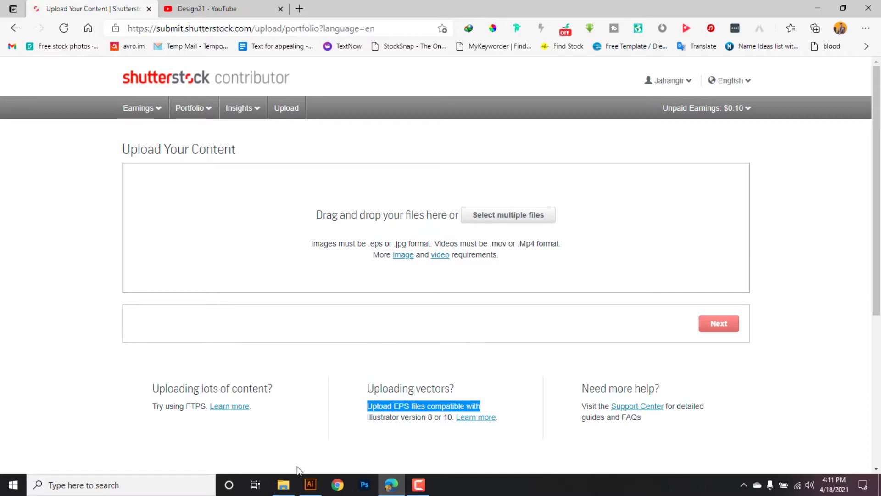
left_click(283, 484)
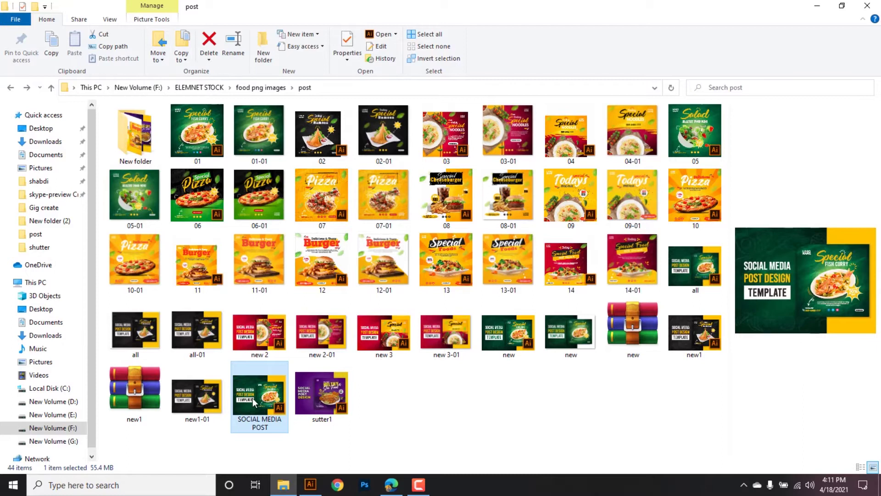
left_click_drag(252, 398, 397, 221)
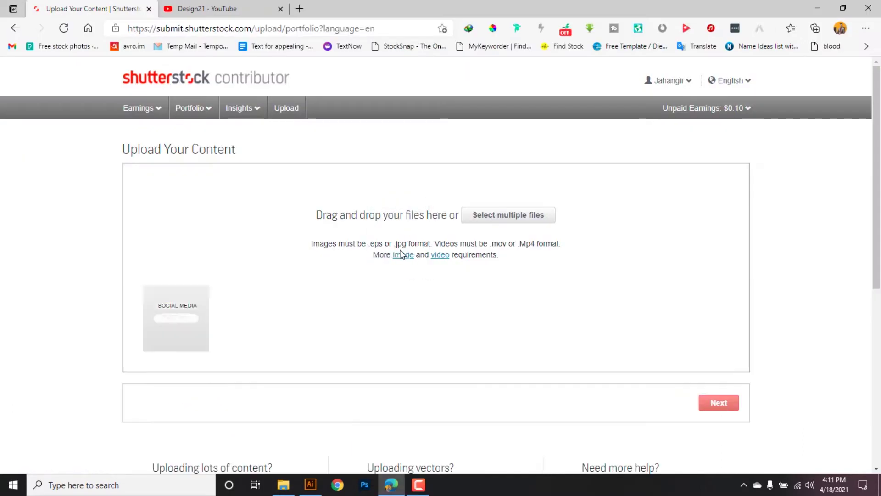
left_click(495, 220)
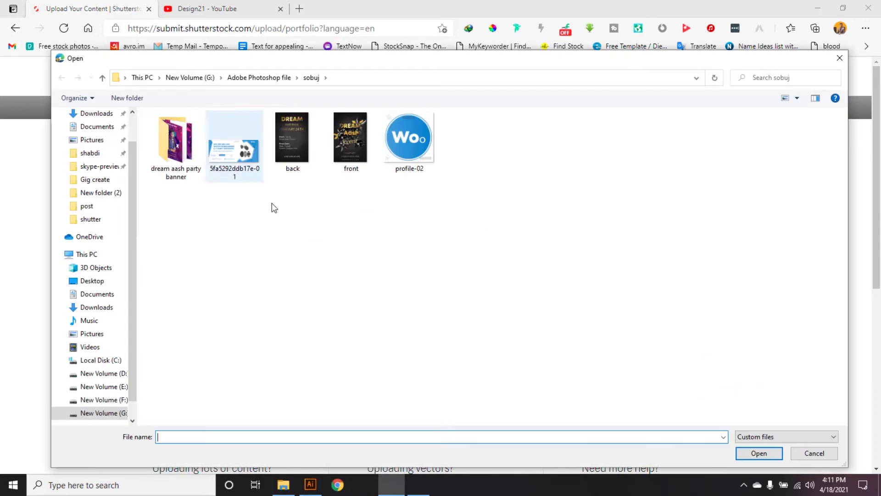
left_click(808, 450)
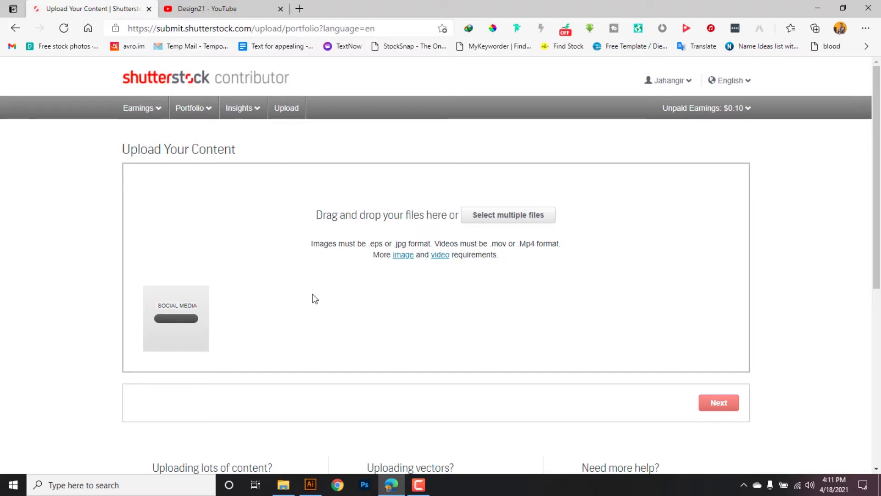
left_click(724, 406)
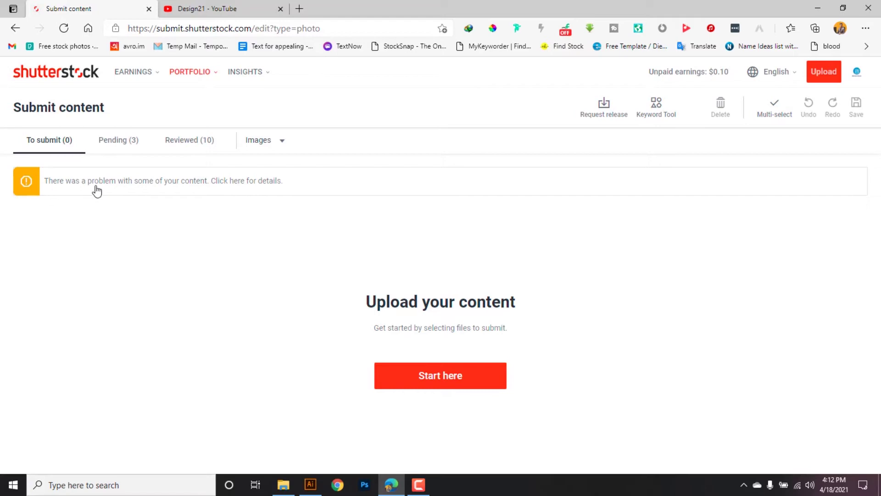
Review the upload error details for SOCIAL MEDIA POST.eps and clear all upload errors.
left_click(239, 184)
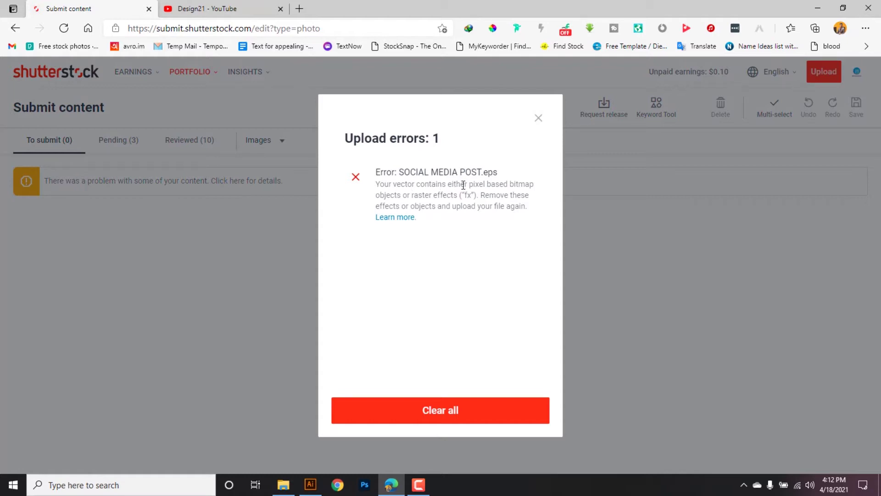
left_click_drag(469, 185, 534, 186)
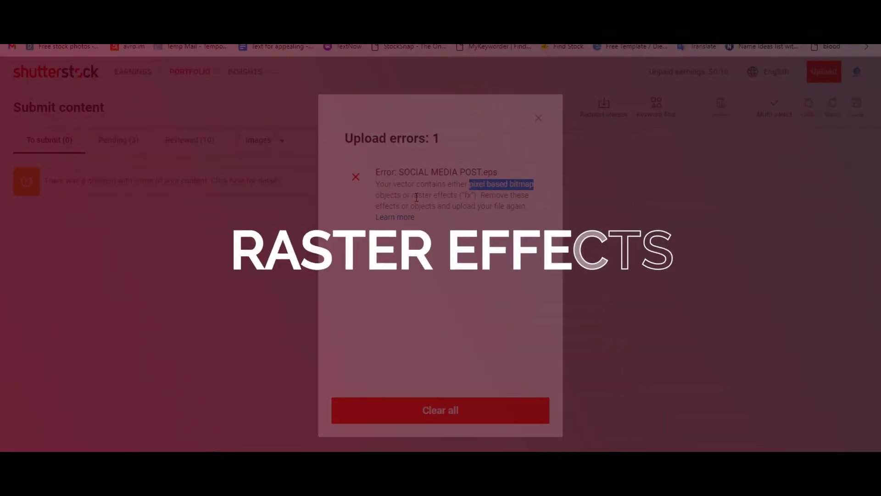
left_click_drag(413, 196, 487, 195)
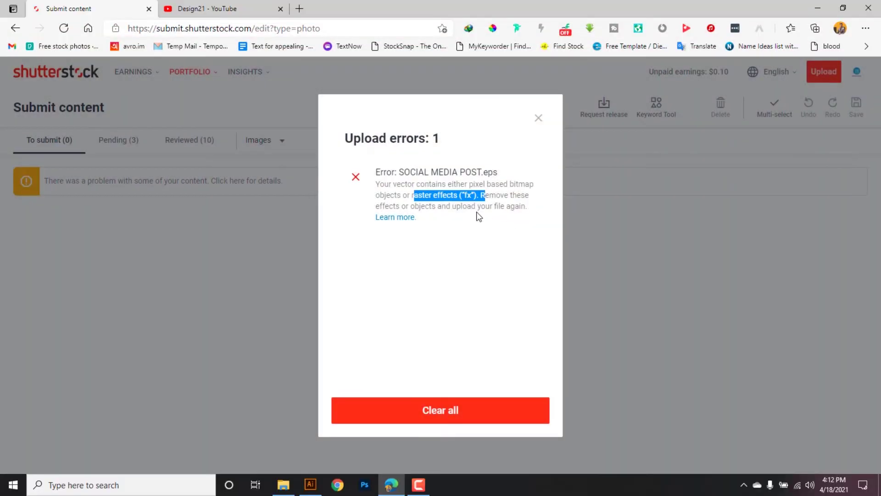
left_click(477, 215)
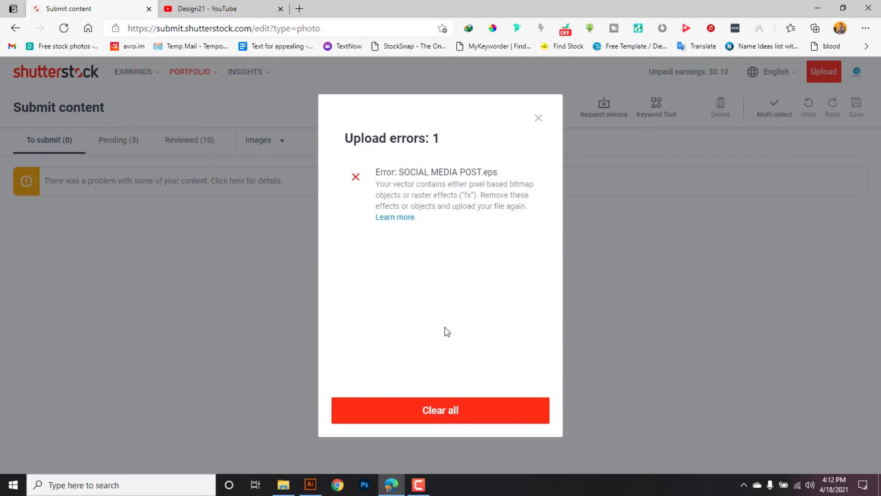
left_click(442, 412)
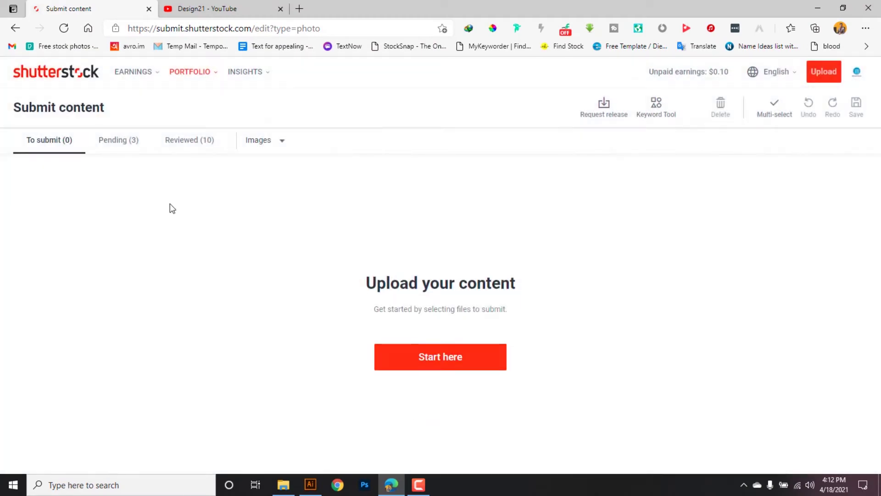
Switch to Illustrator and delete the fish plate image from the post design.
left_click(310, 485)
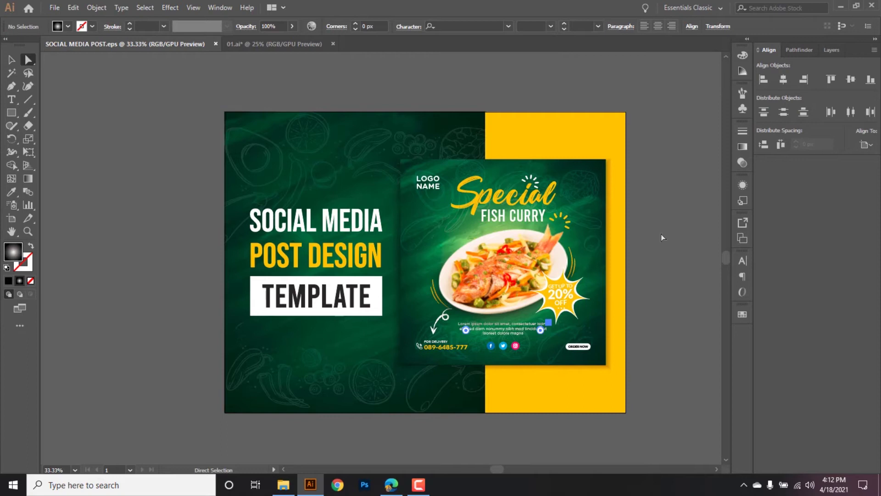
scroll(661, 235, "up", 1)
scroll(661, 235, "down", 1)
scroll(429, 217, "down", 1)
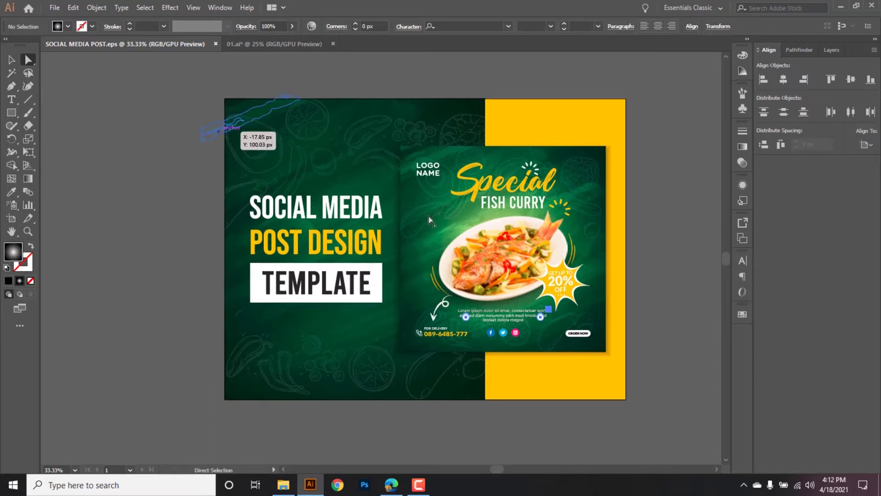
scroll(700, 256, "up", 1)
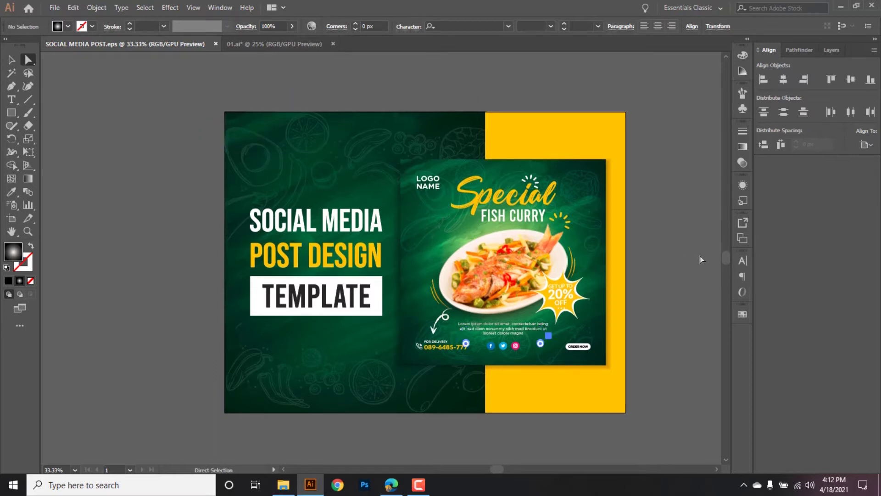
left_click(500, 274)
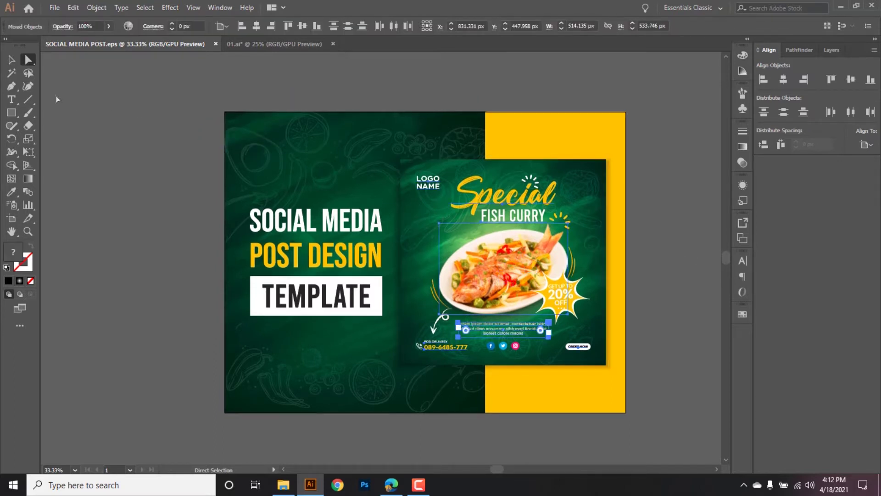
left_click(12, 60)
left_click(170, 191)
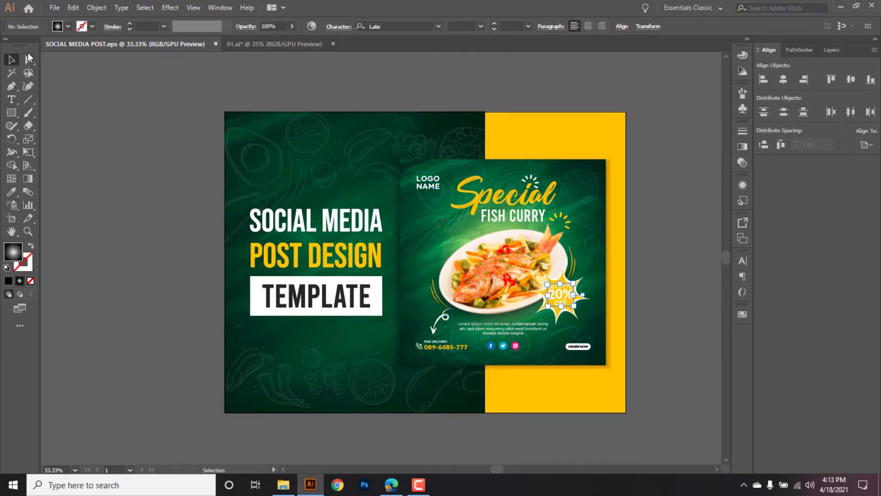
left_click(27, 58)
left_click(487, 264)
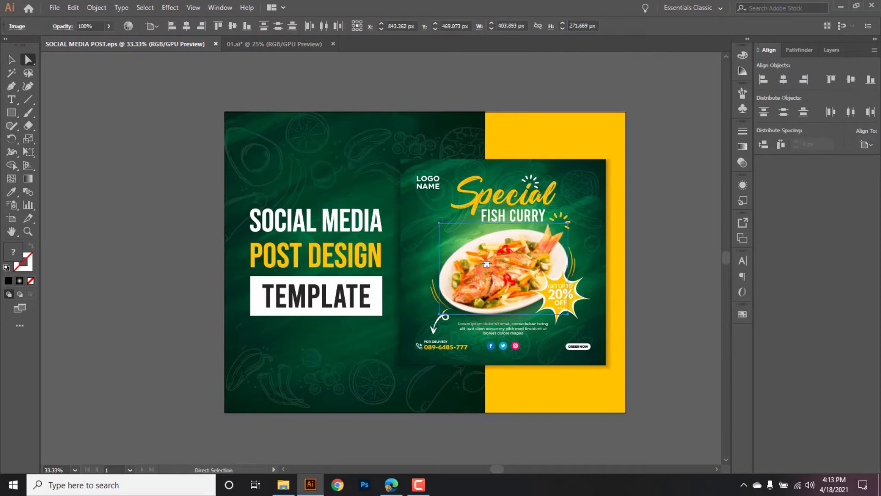
key("Delete")
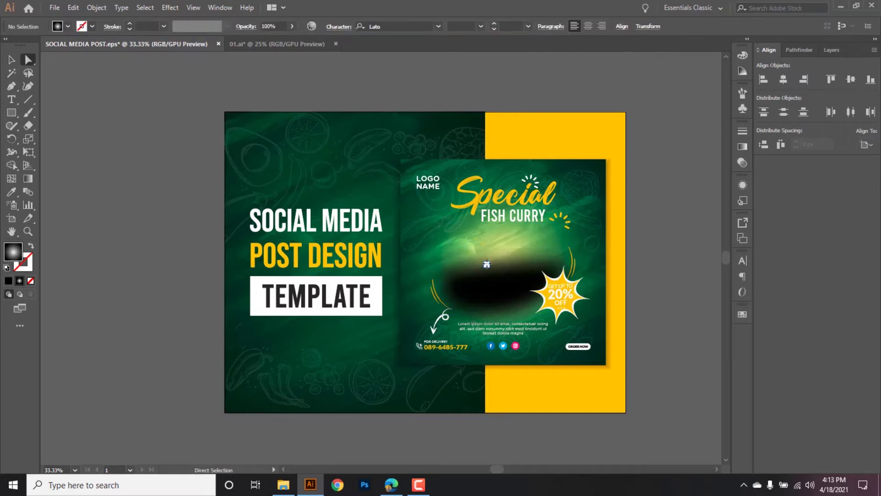
Delete the blurred black shadow shape that lay beneath the fish plate.
left_click(487, 292)
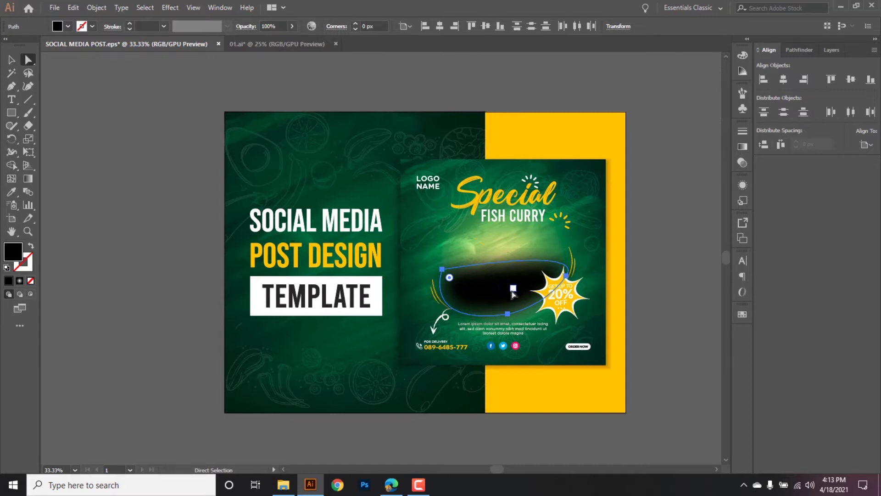
key("Delete")
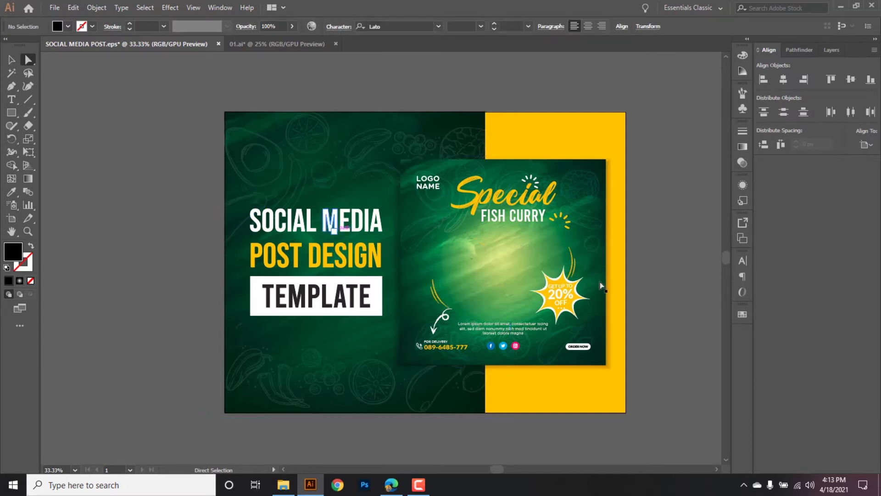
left_click(561, 294)
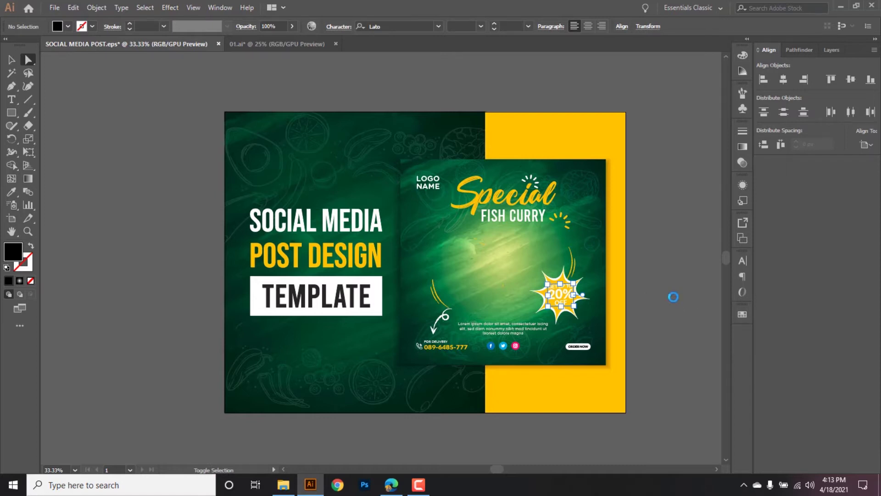
Save the artwork as SOCIAL MEDIA POST in Illustrator 10 EPS format, replacing the existing file.
key("ctrl+shift+s")
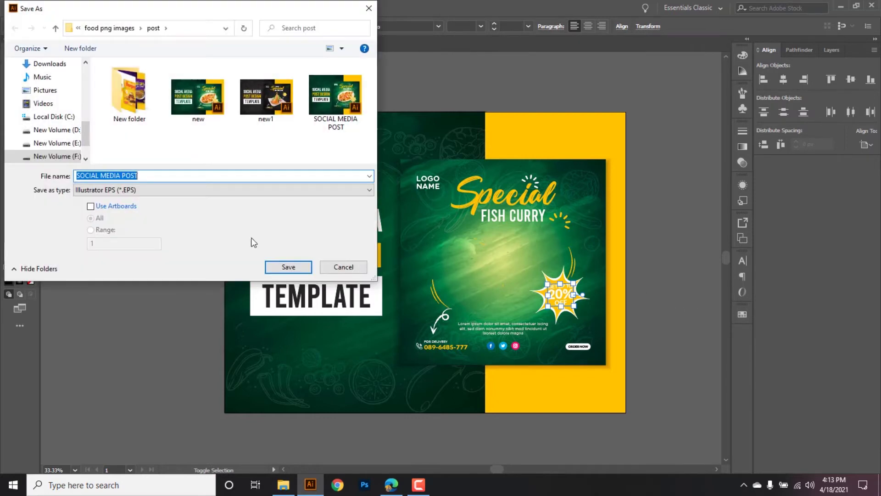
left_click(291, 268)
left_click(493, 293)
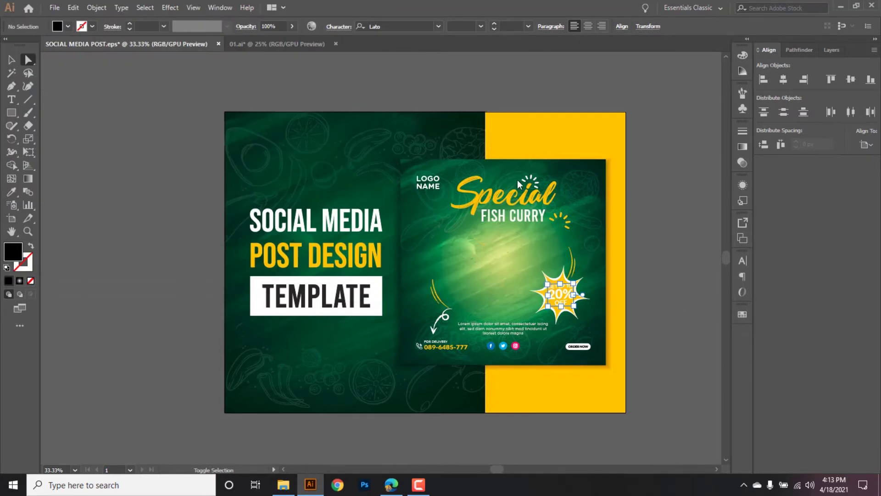
left_click(415, 84)
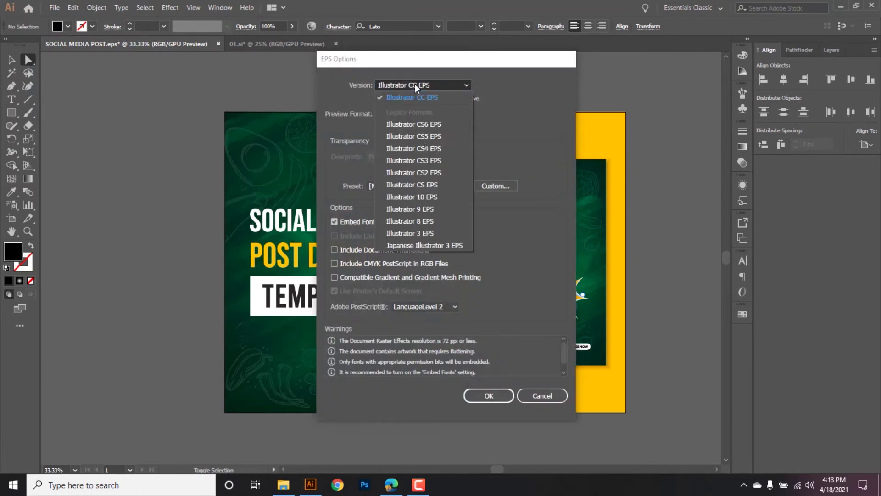
left_click(423, 194)
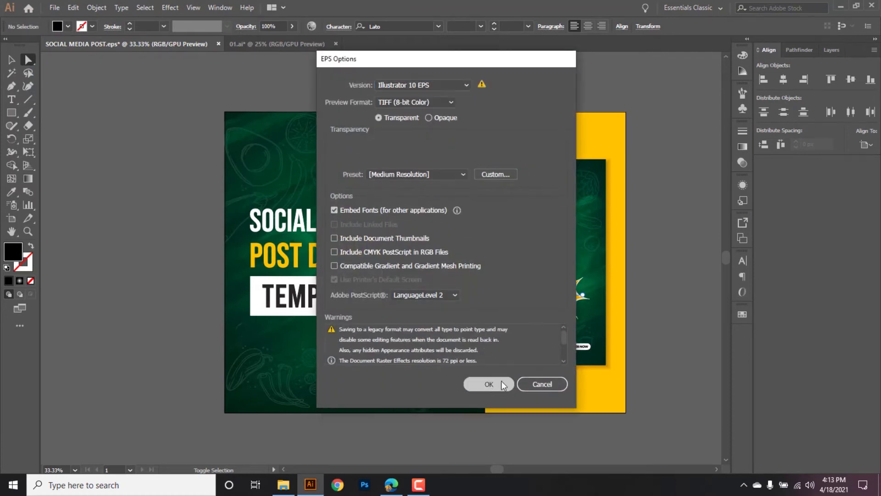
left_click(489, 384)
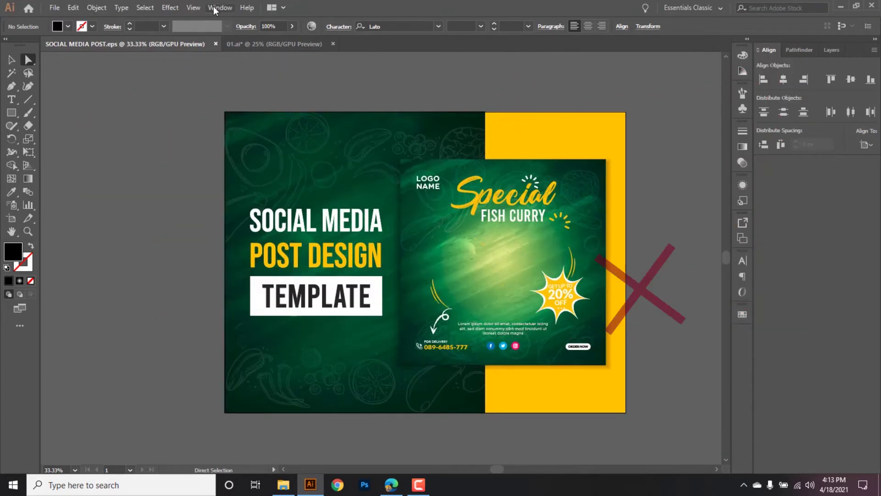
Check the document's links for remaining images, and switch to File Explorer to check the saved EPS file's size.
left_click(214, 7)
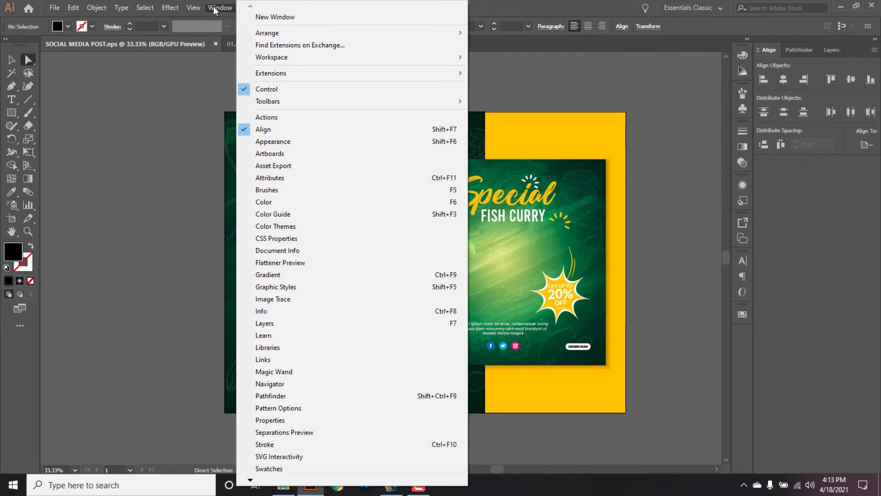
left_click(283, 360)
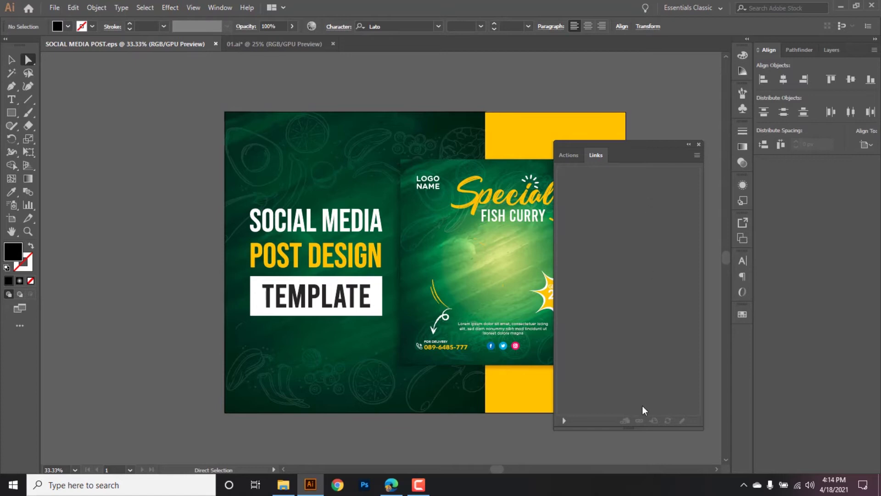
left_click(699, 144)
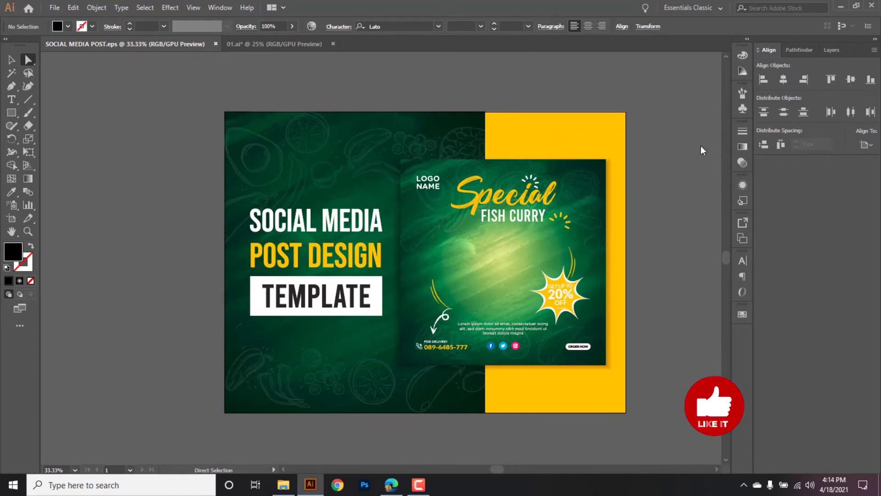
left_click(284, 485)
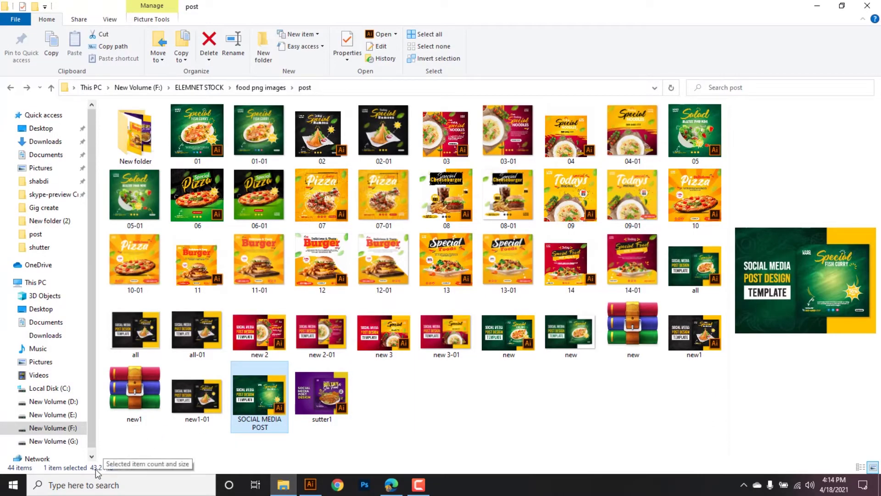
Upload the SOCIAL MEDIA POST EPS from the post folder to Shutterstock in the browser and continue to content submission.
left_click(391, 485)
left_click(433, 367)
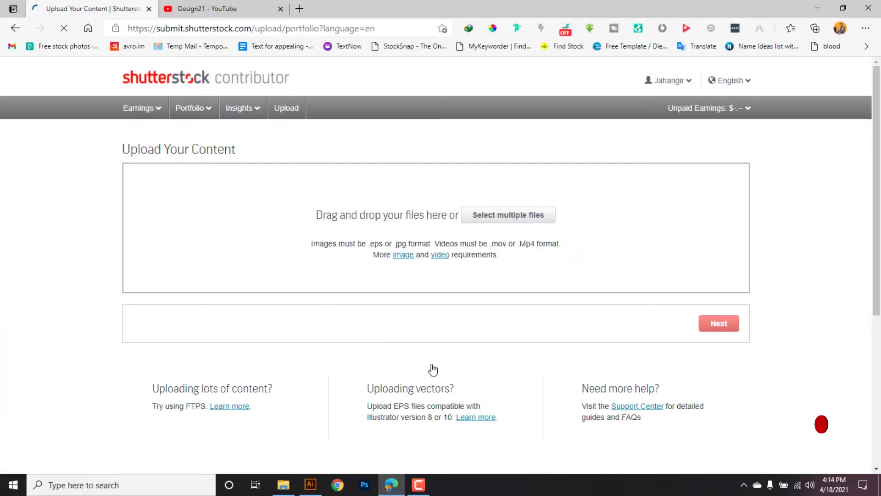
left_click(283, 484)
left_click_drag(259, 395, 430, 281)
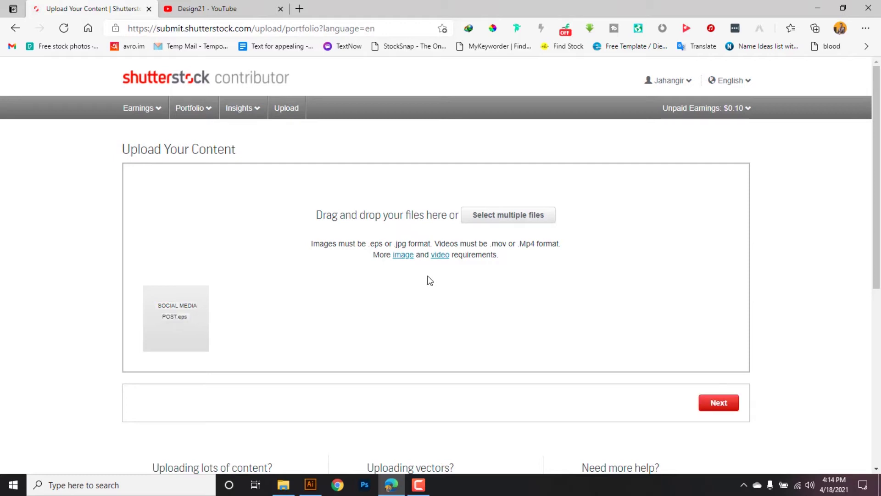
left_click(716, 408)
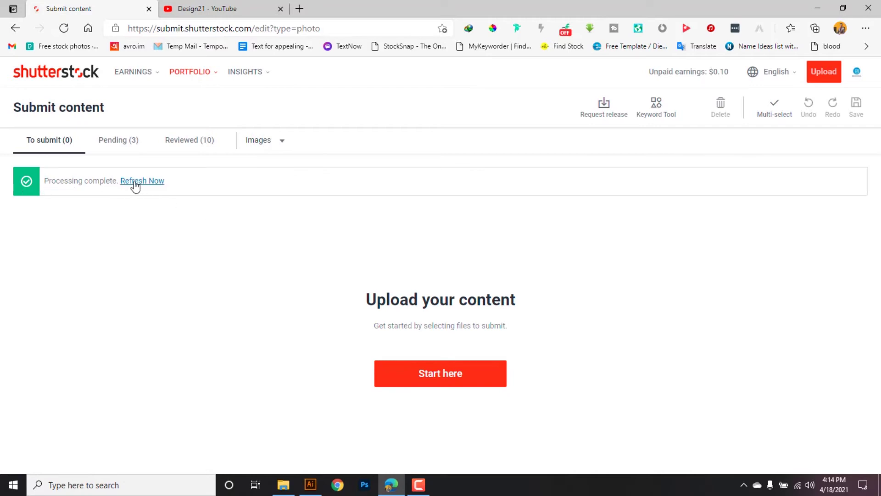
Refresh the submission page, read the upload error for SOCIAL MEDIA POST.eps and clear all errors.
left_click(135, 182)
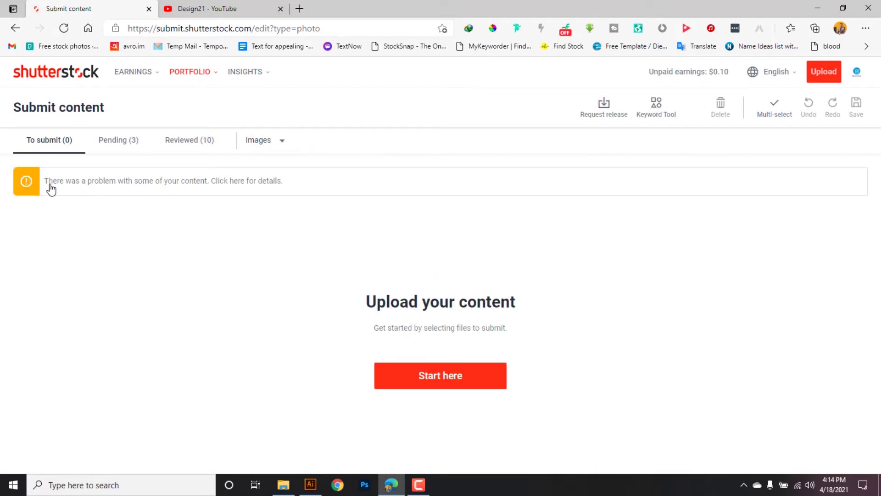
left_click(125, 185)
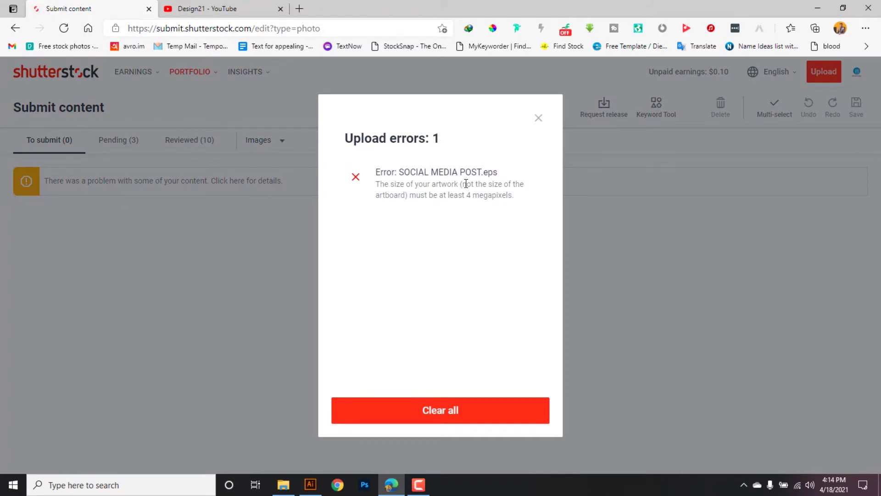
left_click_drag(375, 183, 514, 202)
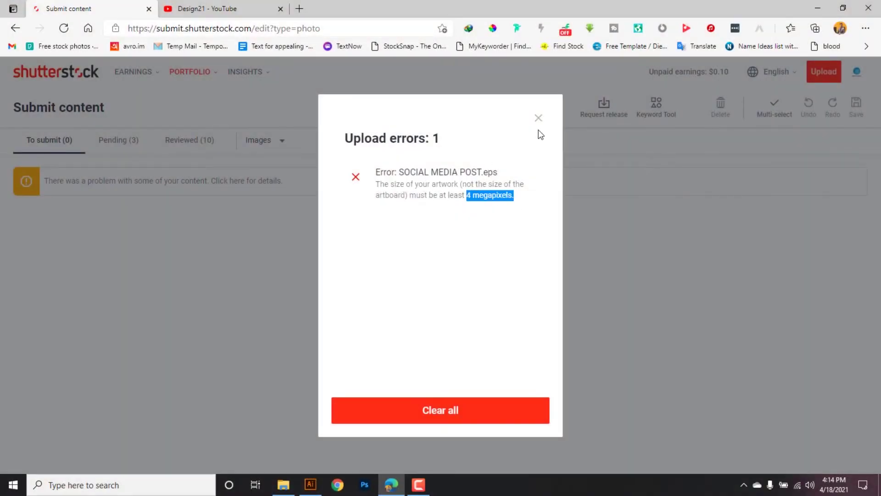
left_click(455, 406)
Switch to Illustrator and enlarge the artboard proportionally around the design to about 5180 × 3885 px.
key("alt+Tab")
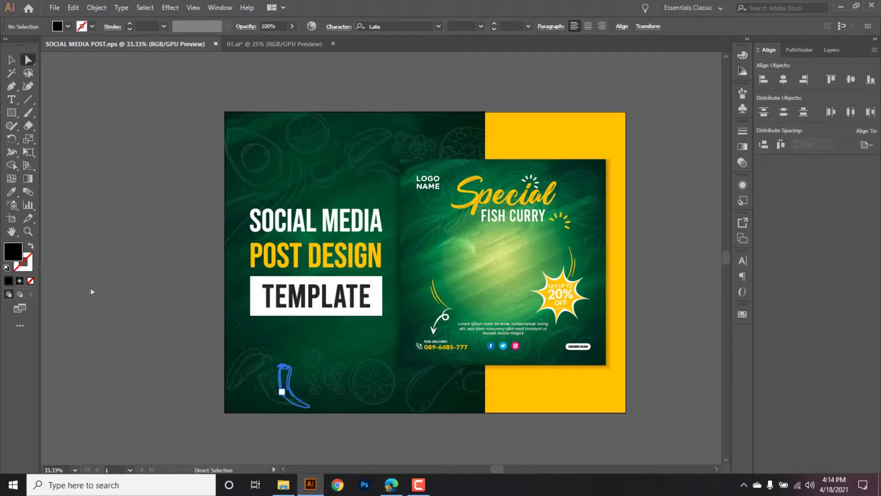
left_click(11, 219)
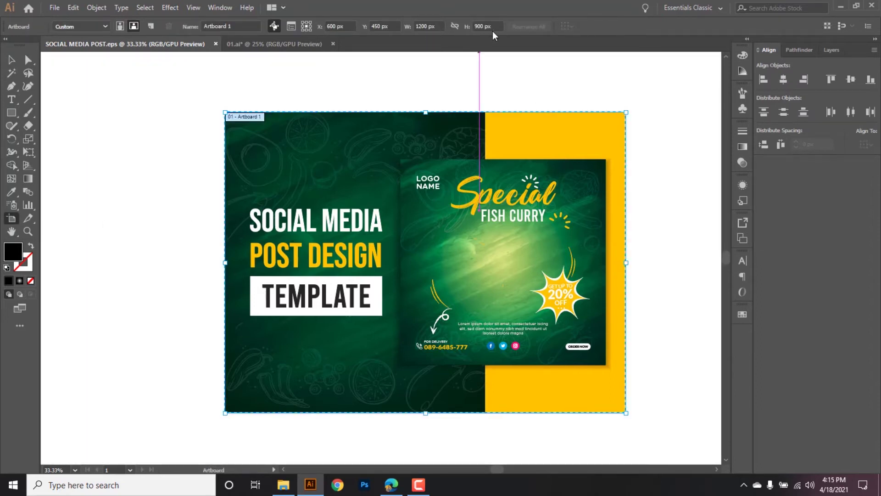
left_click(433, 26)
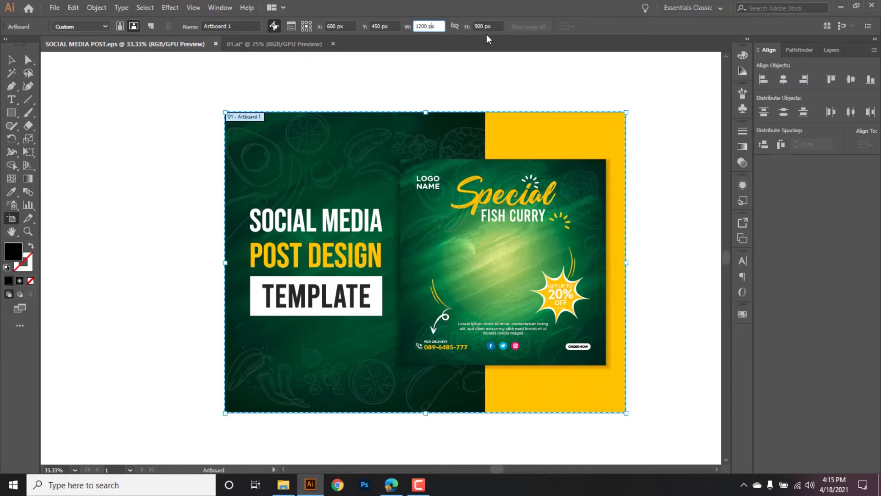
scroll(395, 271, "down", 5)
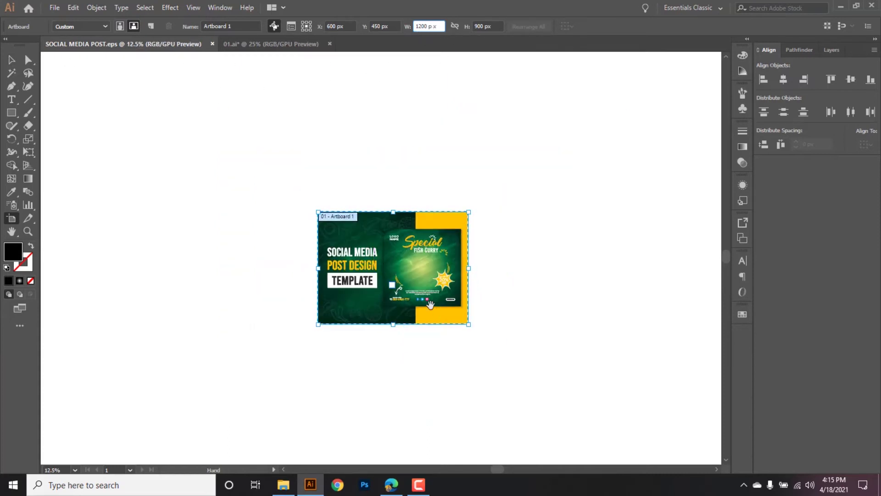
left_click_drag(427, 290, 550, 361)
left_click(12, 60)
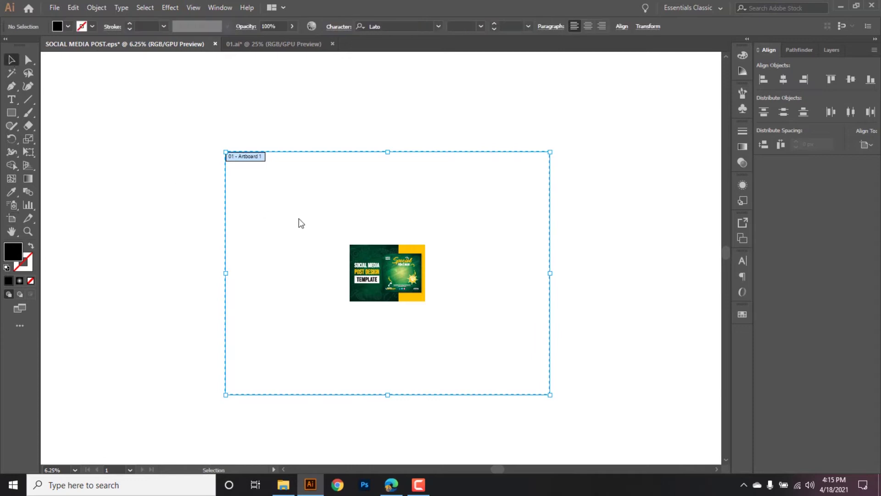
Scale the whole artwork up to fill the artboard, about 5181 × 3885 px, and save the EPS file.
left_click_drag(299, 219, 669, 396)
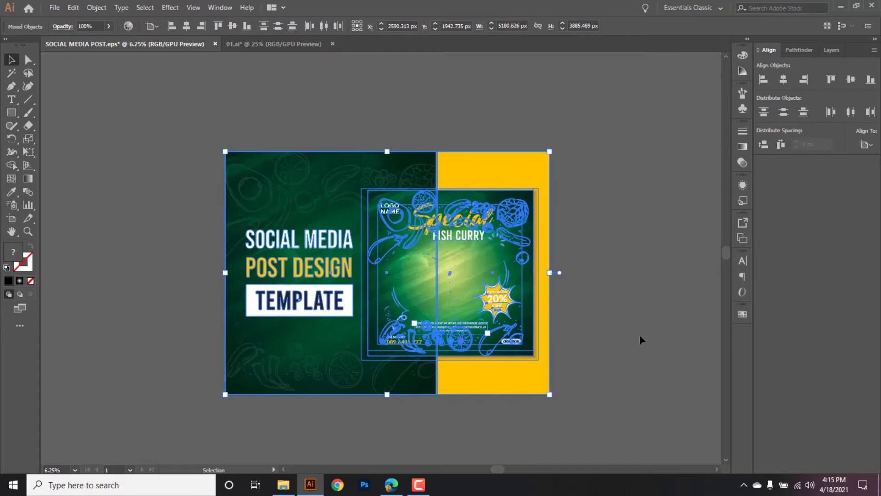
left_click(612, 318)
scroll(419, 290, "up", 1)
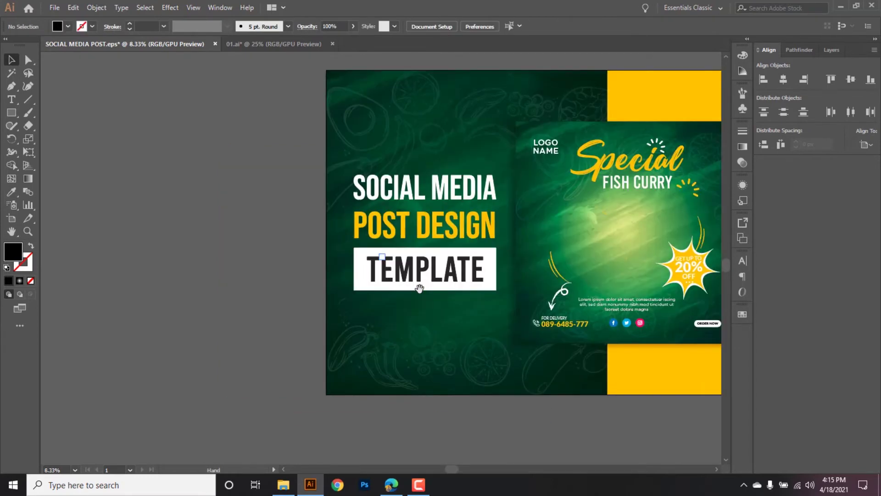
left_click_drag(416, 296, 323, 333)
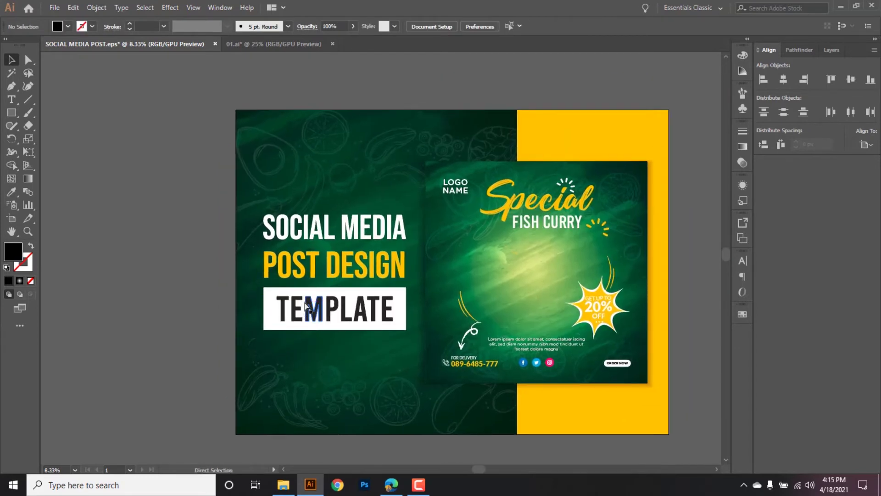
key("ctrl+s")
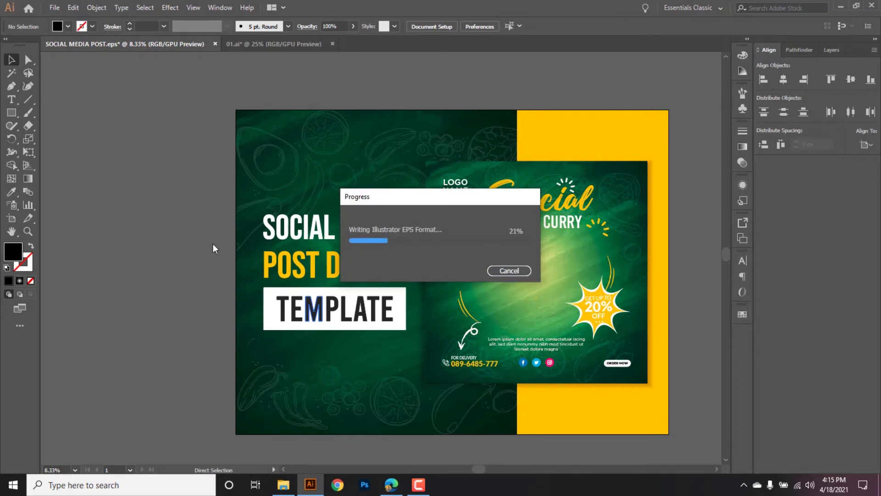
Switch to the browser, upload the re-saved SOCIAL MEDIA POST EPS from the post folder to Shutterstock and continue to content submission.
left_click(394, 486)
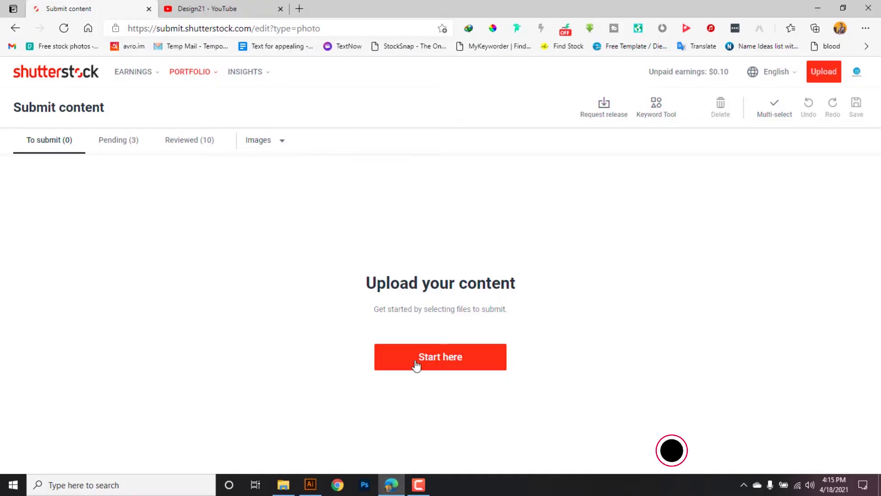
left_click(465, 364)
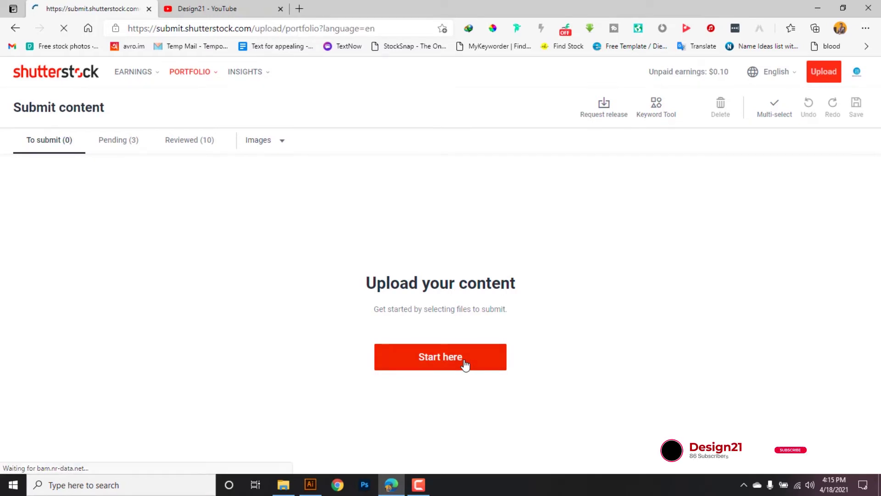
left_click(289, 490)
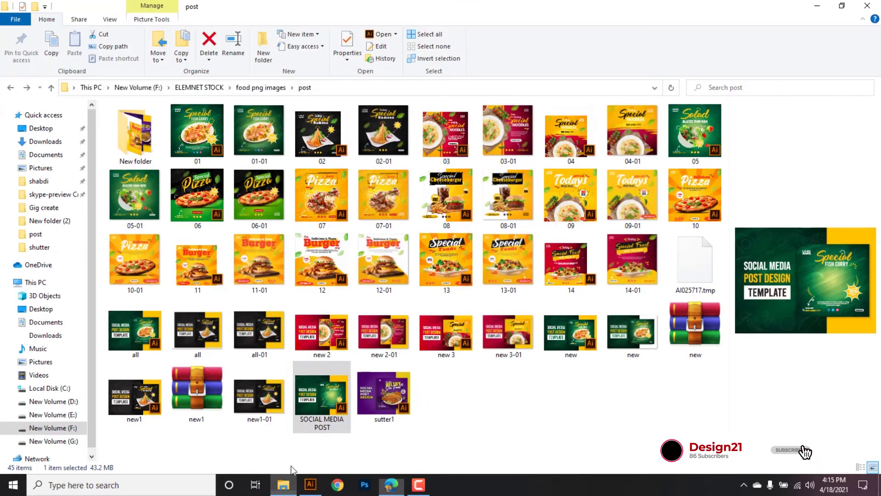
left_click(317, 489)
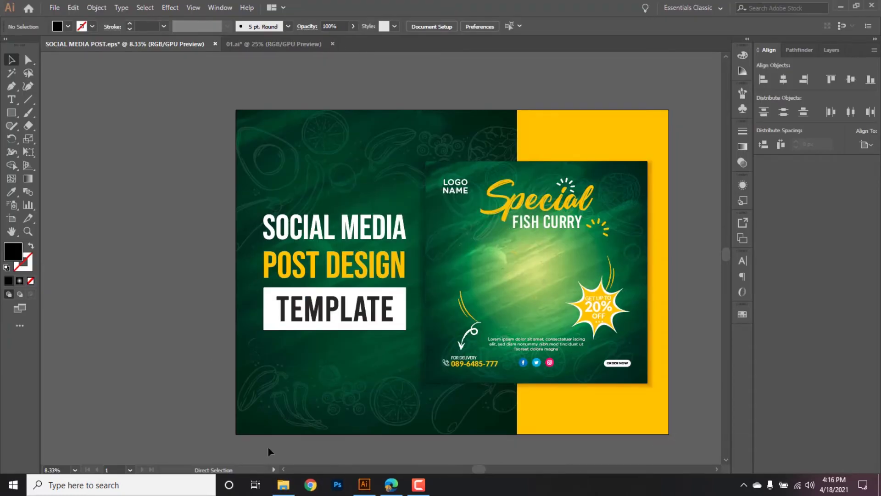
left_click(283, 485)
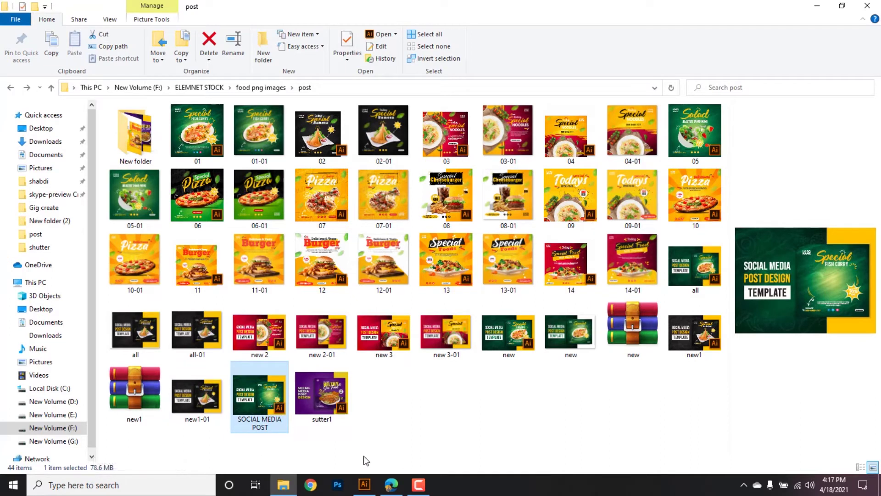
left_click(391, 485)
left_click(391, 486)
left_click(395, 488)
left_click_drag(398, 490, 438, 239)
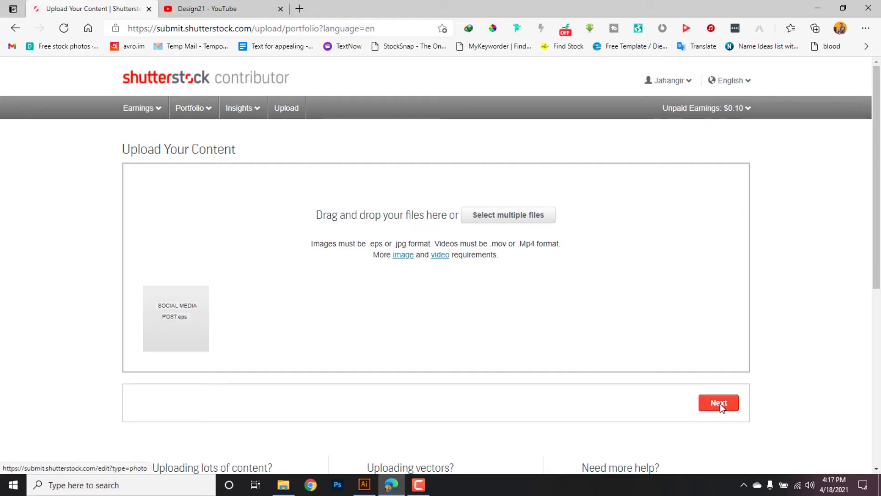
left_click(720, 406)
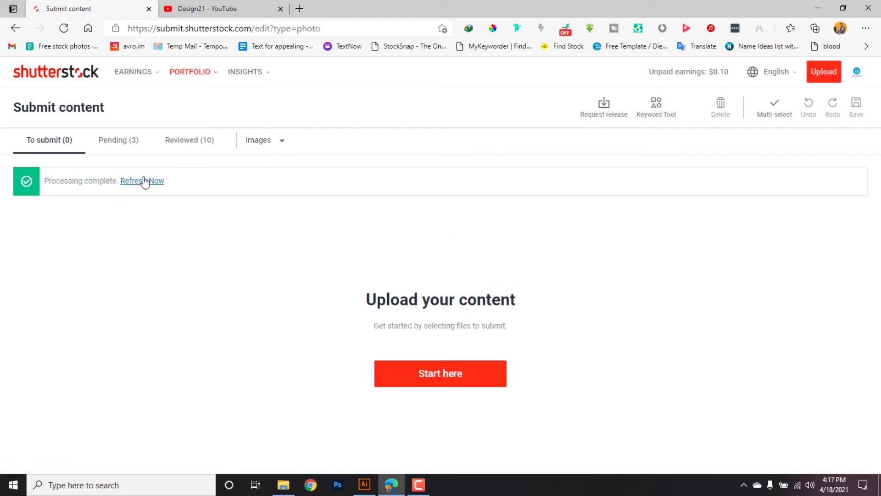
Refresh the processed submissions, read the new upload error for SOCIAL MEDIA POST.eps and clear all errors.
left_click(144, 181)
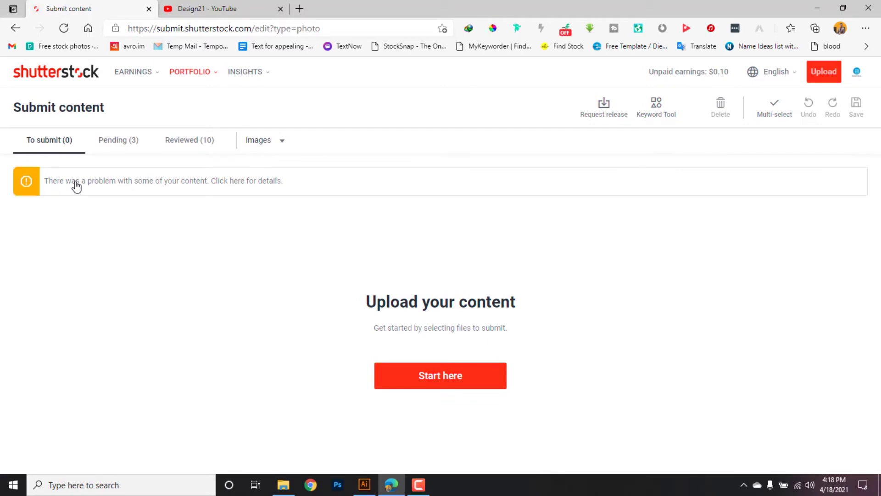
left_click(228, 184)
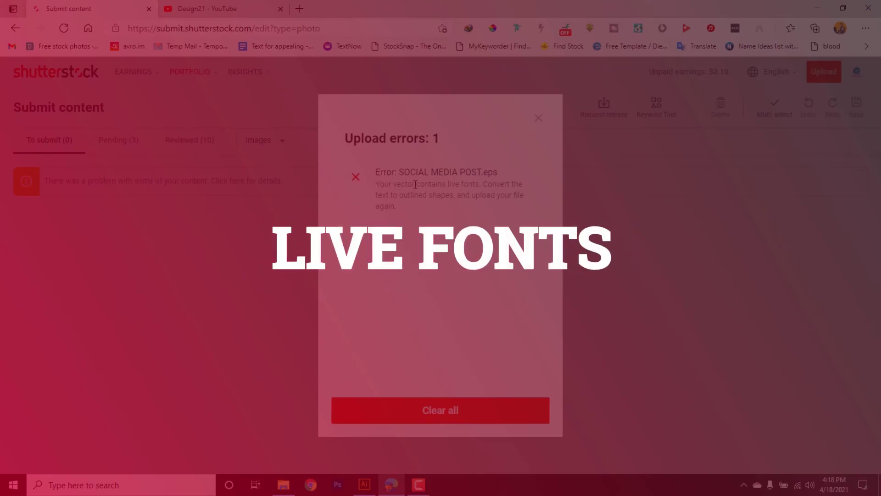
left_click_drag(450, 185, 481, 186)
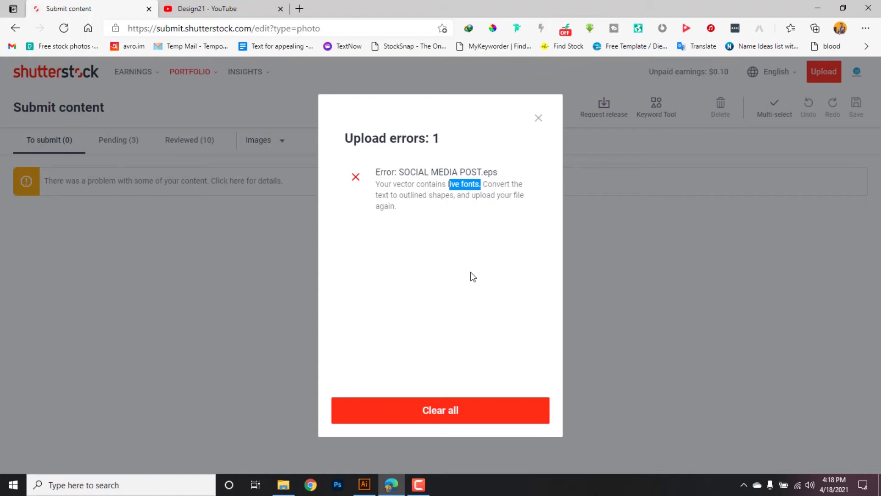
left_click(538, 118)
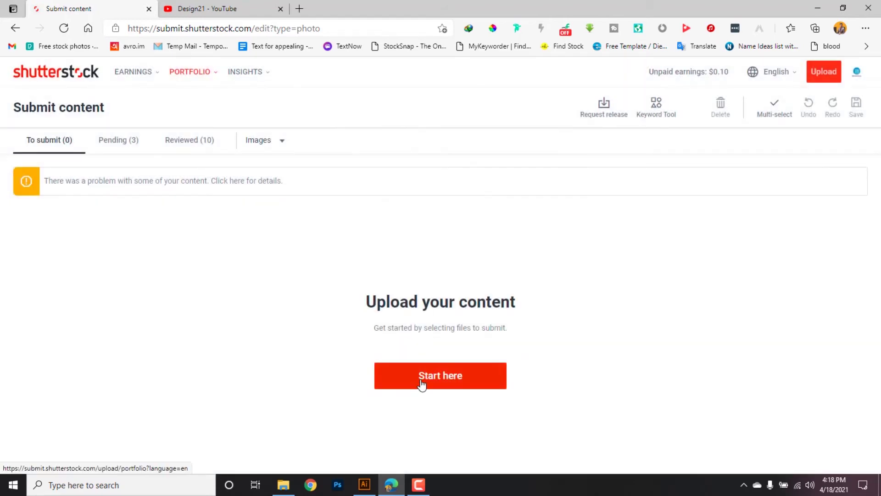
left_click(90, 189)
left_click(419, 411)
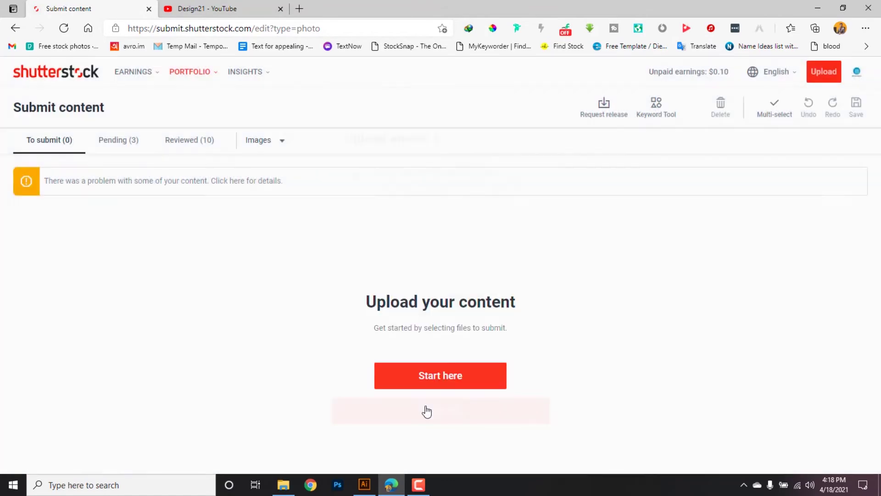
Switch to Illustrator and convert all text in the SOCIAL MEDIA POST design to outlines.
left_click(364, 484)
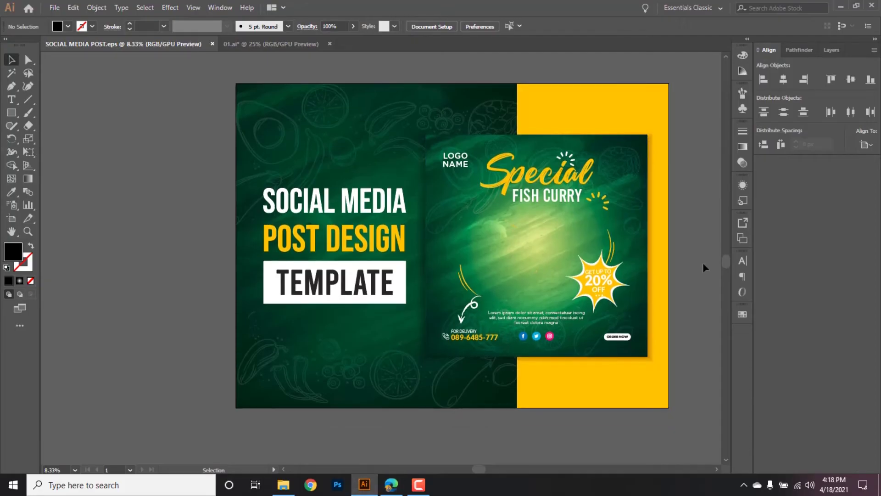
left_click_drag(693, 265, 671, 281)
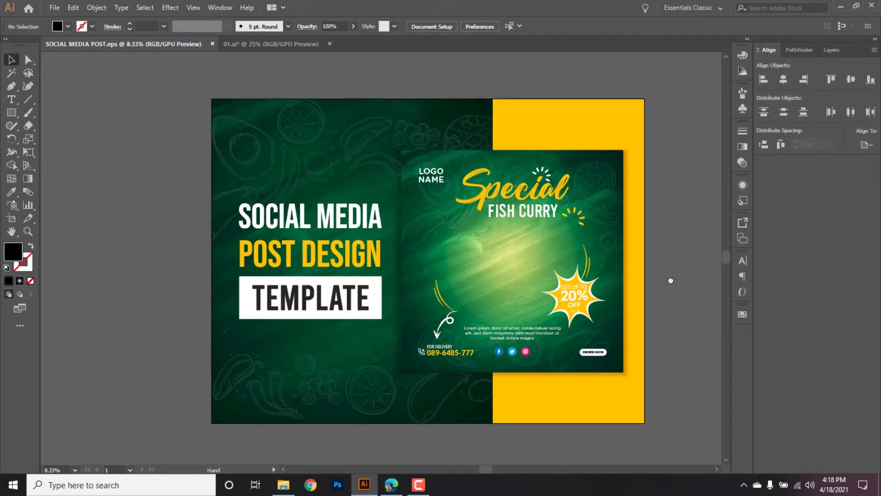
scroll(672, 273, "down", 1)
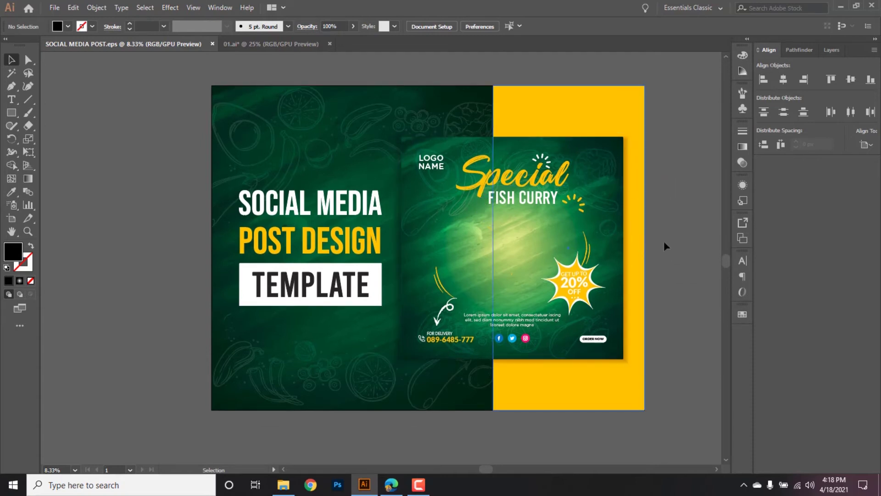
left_click(509, 322)
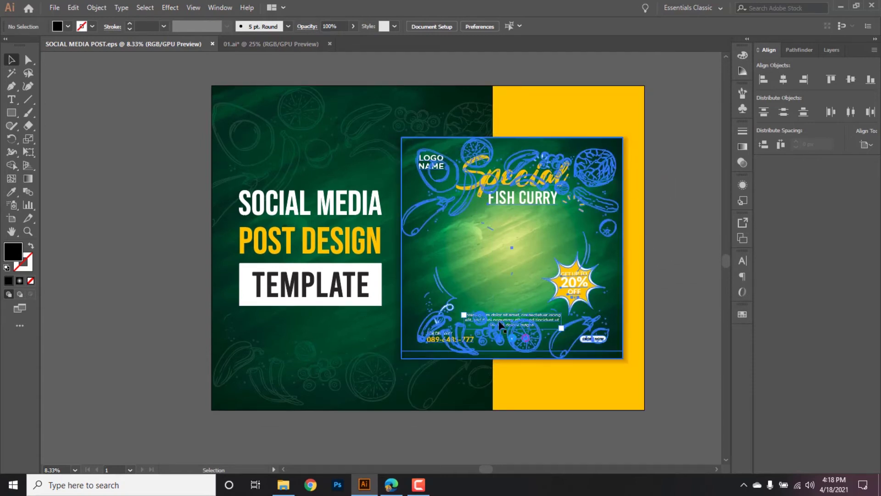
left_click(661, 309)
scroll(660, 307, "up", 1)
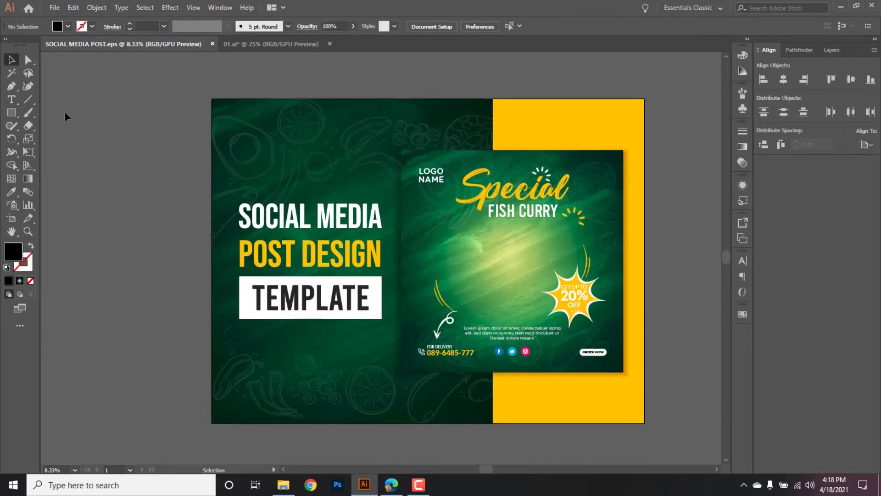
key("ctrl+a")
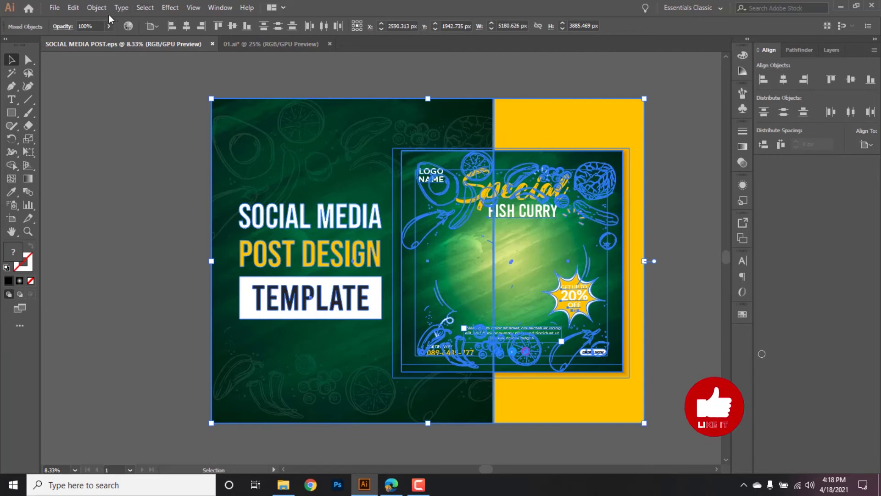
left_click(121, 7)
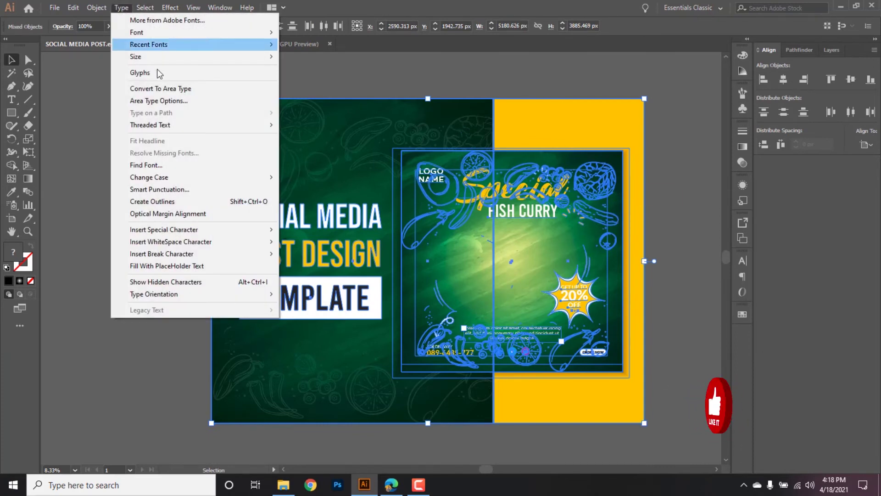
left_click(192, 202)
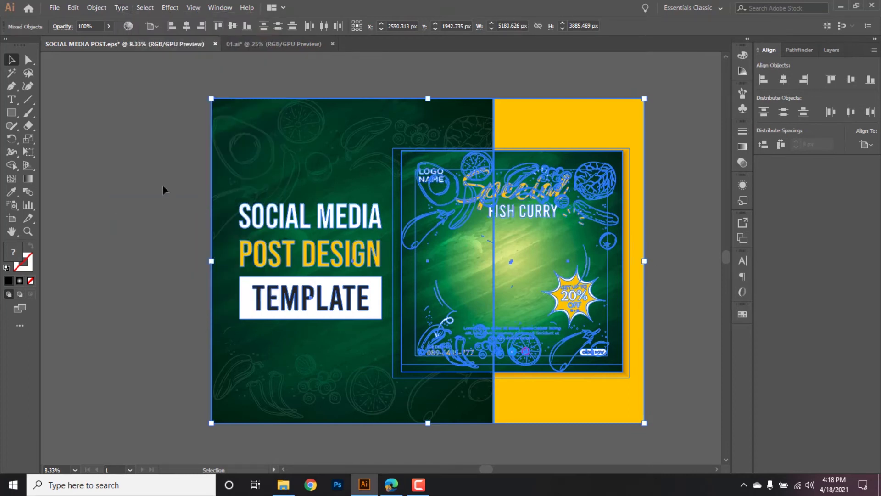
Check the anchor points of the outlined lettering in the Special Fish Curry post and save the EPS file.
left_click(687, 212)
scroll(277, 202, "up", 1)
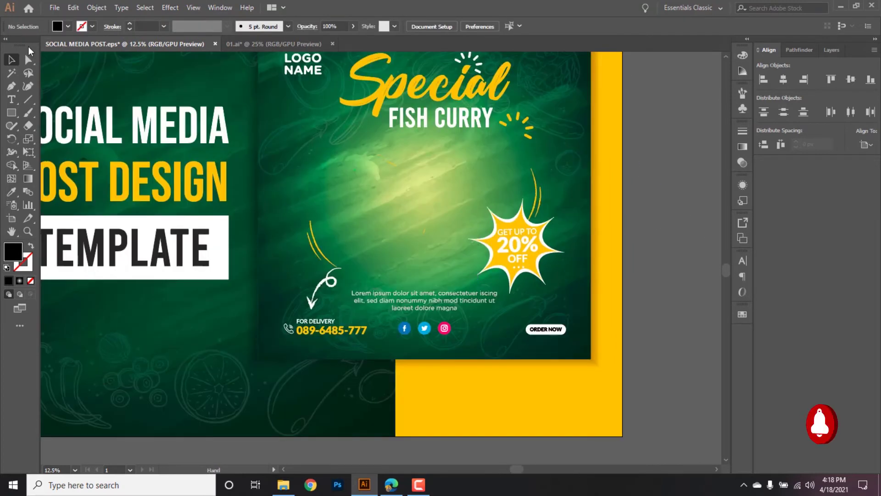
left_click(28, 60)
scroll(413, 198, "up", 1)
scroll(419, 196, "up", 1)
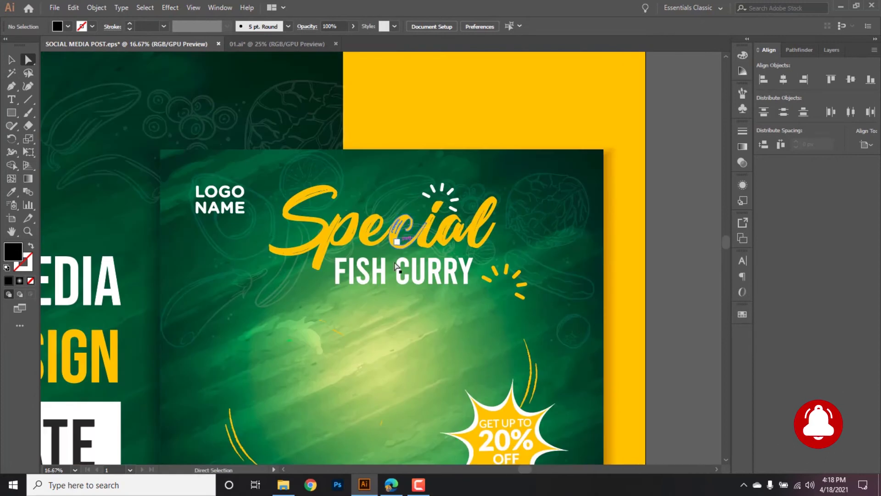
left_click(398, 241)
scroll(429, 281, "down", 2)
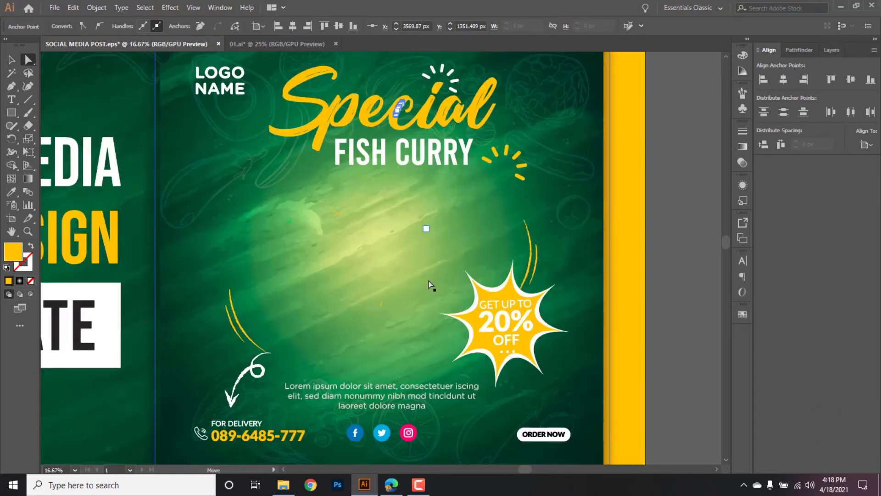
scroll(428, 281, "down", 1)
left_click(679, 252)
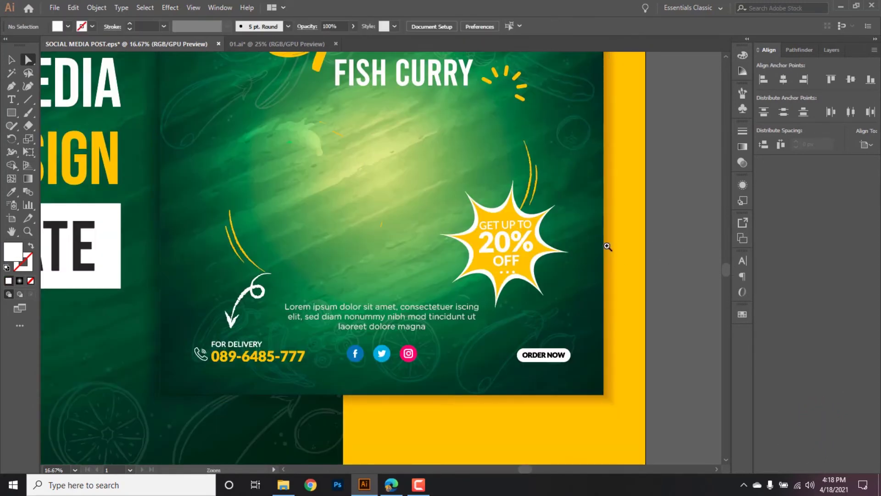
scroll(380, 241, "down", 2)
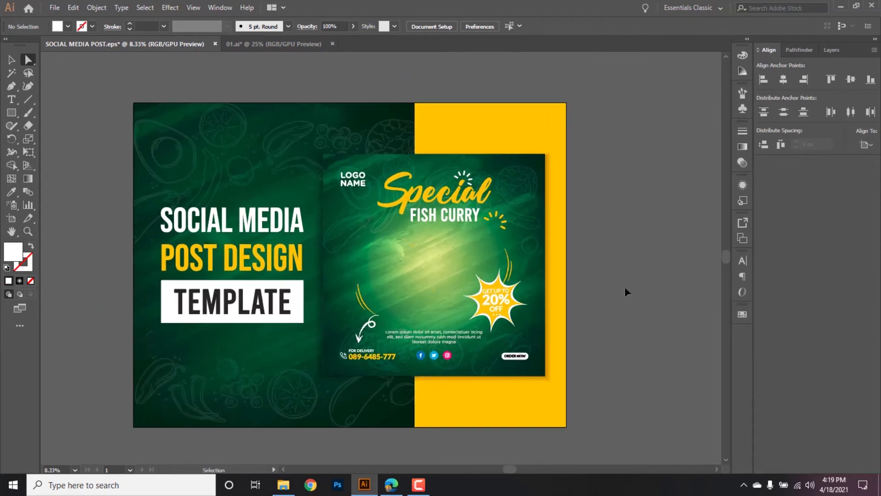
key("ctrl+s")
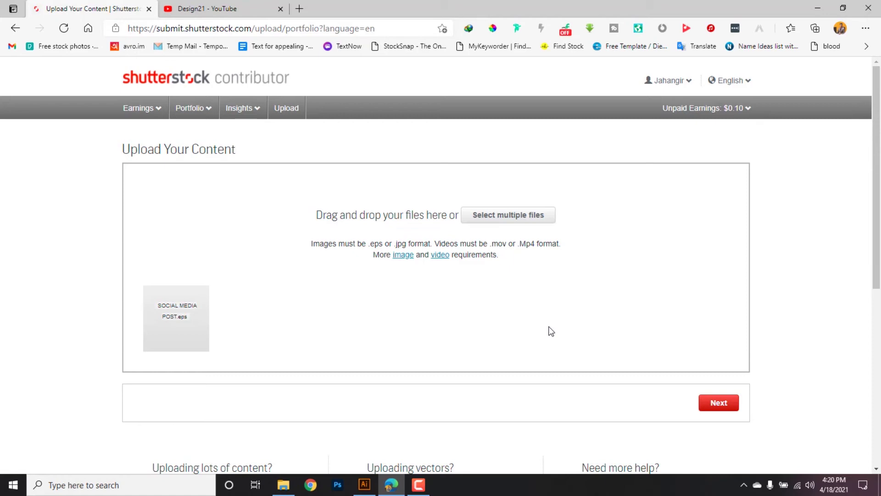
Continue from the uploaded SOCIAL MEDIA POST.eps to content submission, refresh the processed uploads and return to the items to submit.
left_click(730, 408)
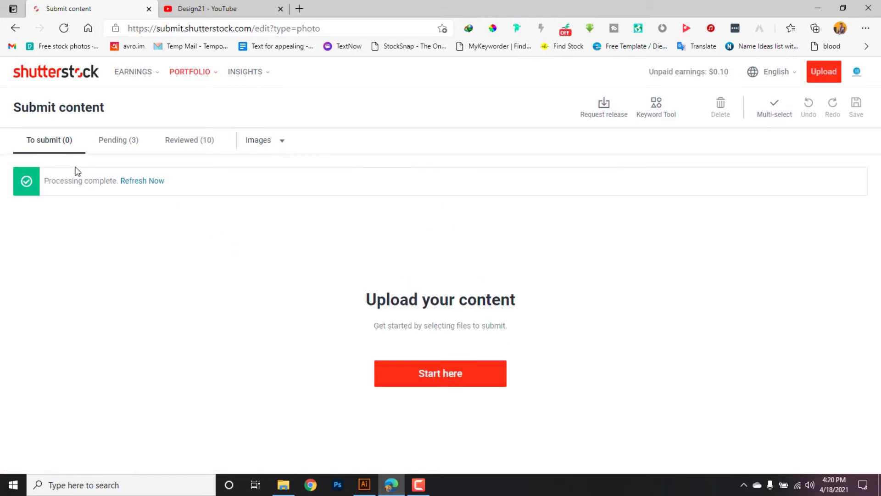
left_click(133, 183)
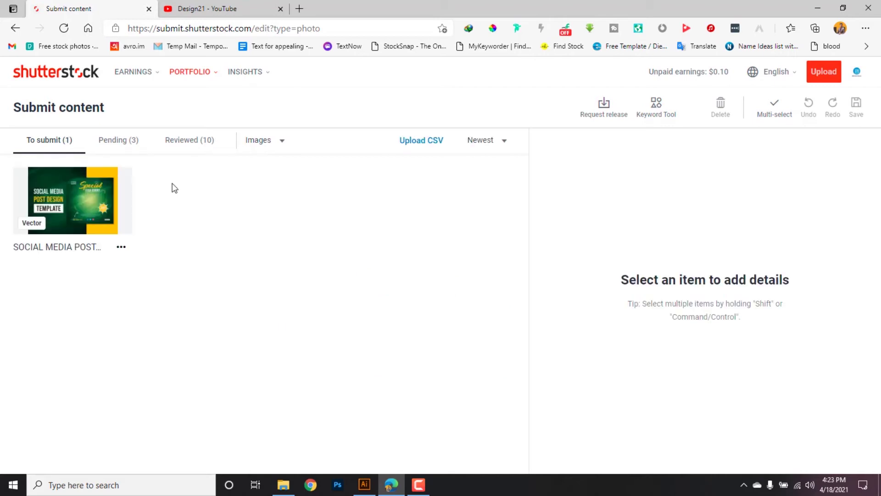
left_click(123, 140)
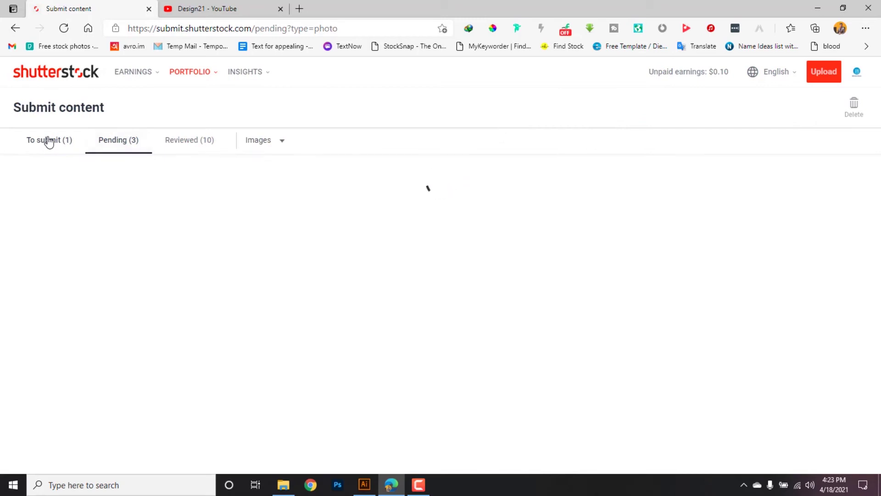
left_click(49, 142)
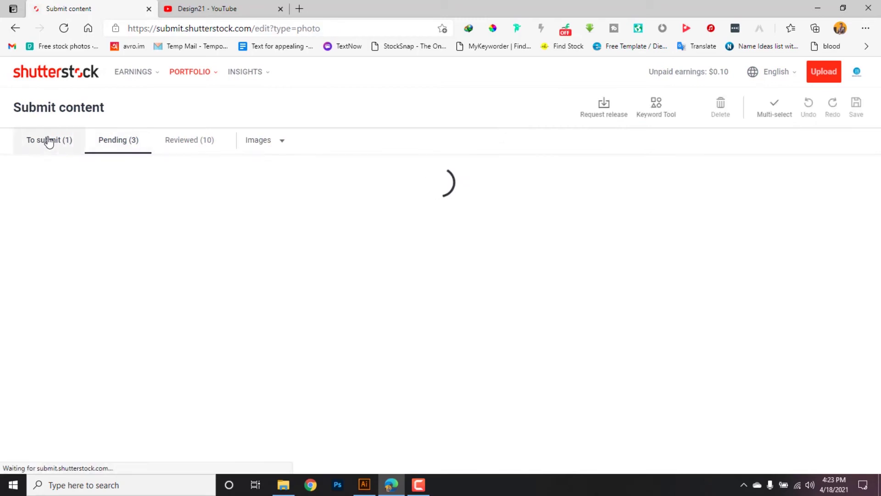
Select the SOCIAL MEDIA POST vector awaiting submission and examine its description field and the available category options.
left_click(87, 203)
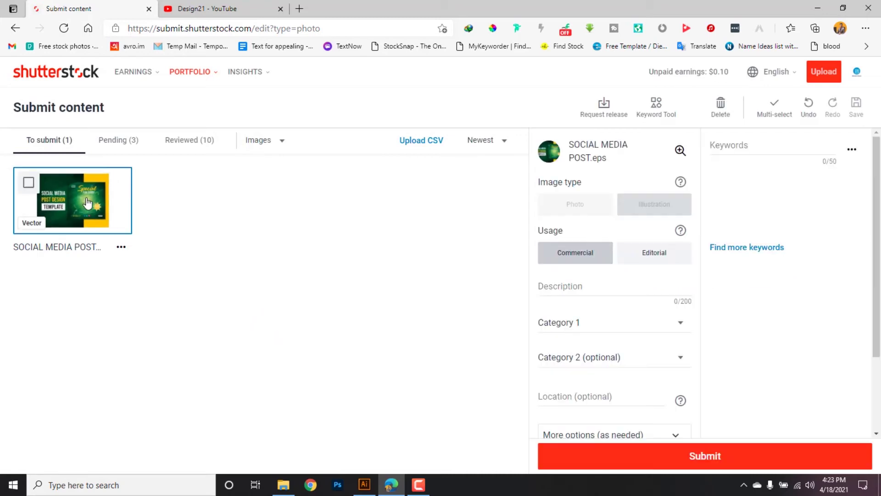
left_click(491, 194)
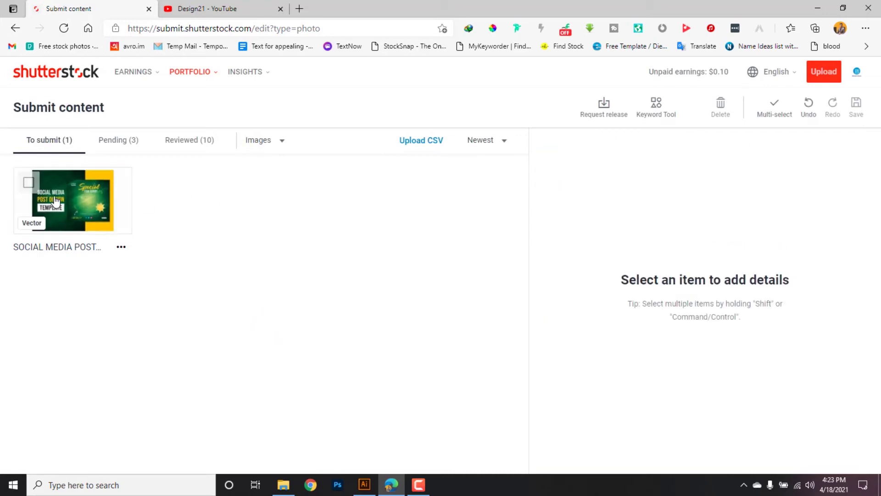
left_click(117, 203)
left_click(584, 285)
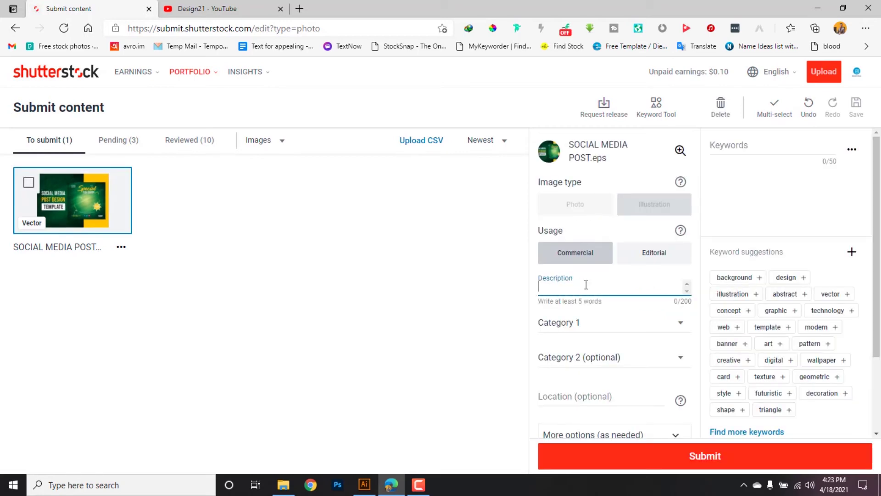
left_click(587, 331)
scroll(582, 309, "down", 2)
left_click(470, 326)
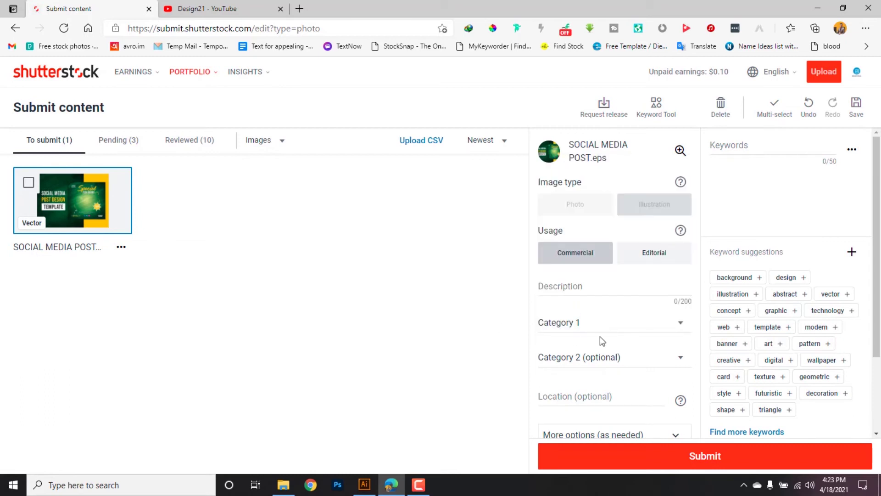
scroll(600, 336, "down", 2)
left_click(615, 268)
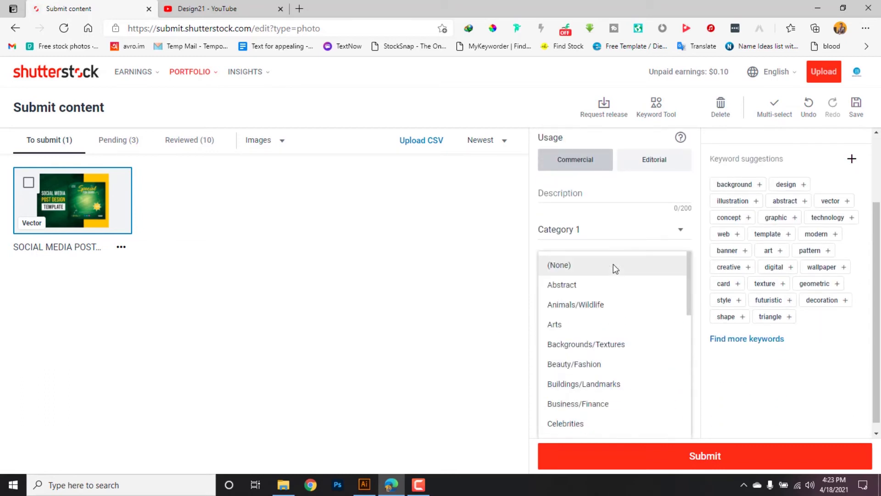
scroll(615, 325, "down", 3)
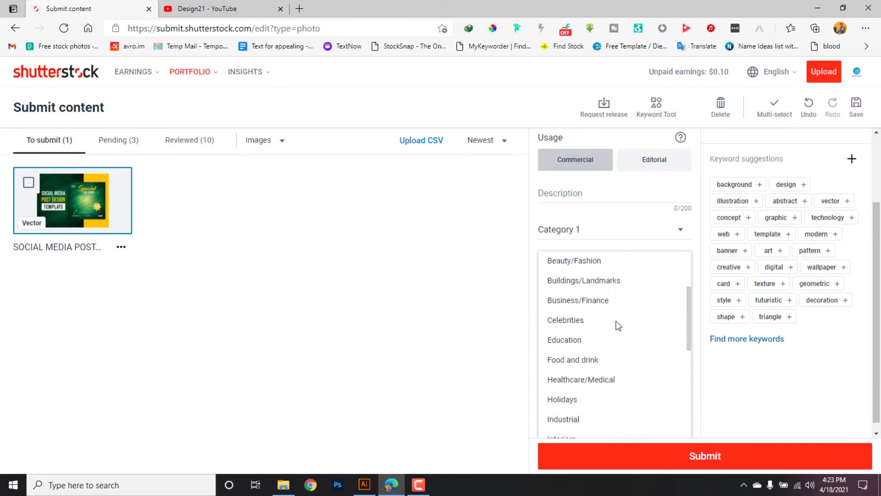
left_click(414, 273)
scroll(734, 367, "up", 3)
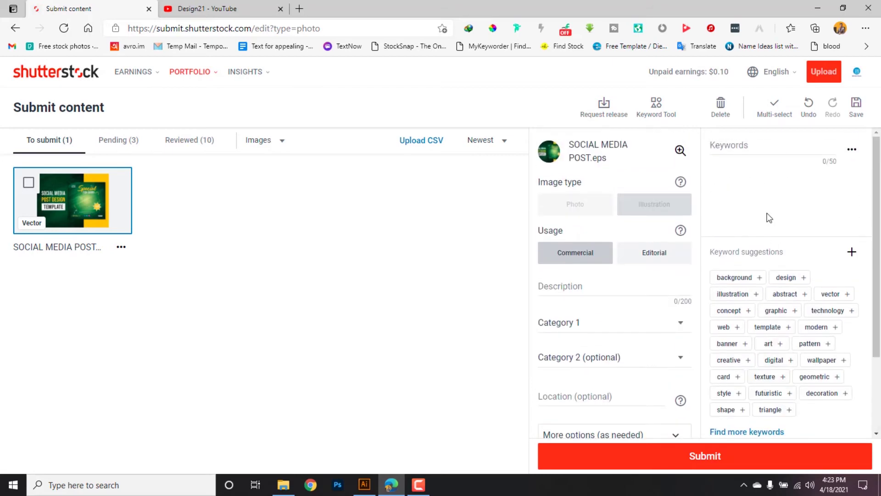
Look over the vector's keyword field and suggestions, and briefly view the Keyword Tool.
left_click(763, 150)
scroll(810, 344, "down", 1)
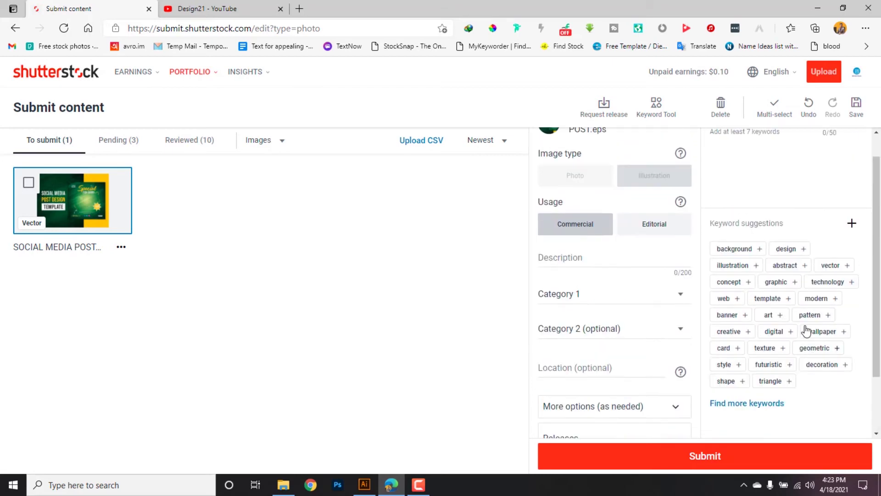
scroll(805, 331, "up", 1)
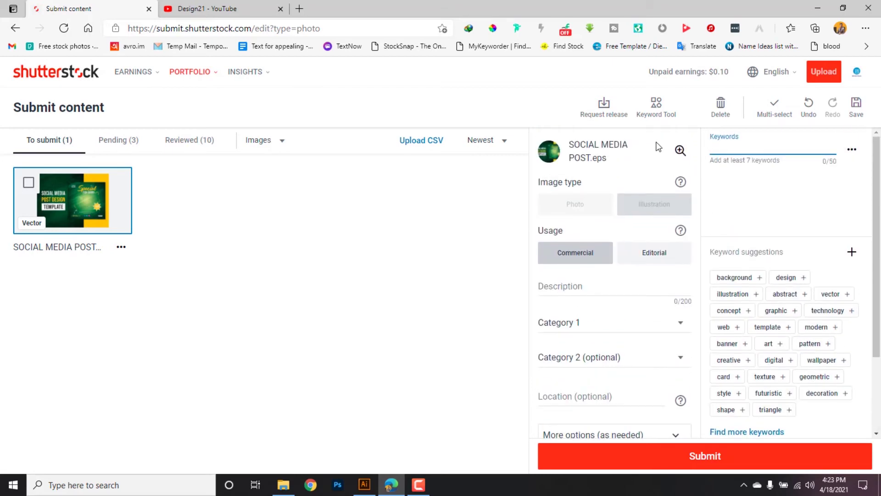
left_click(657, 114)
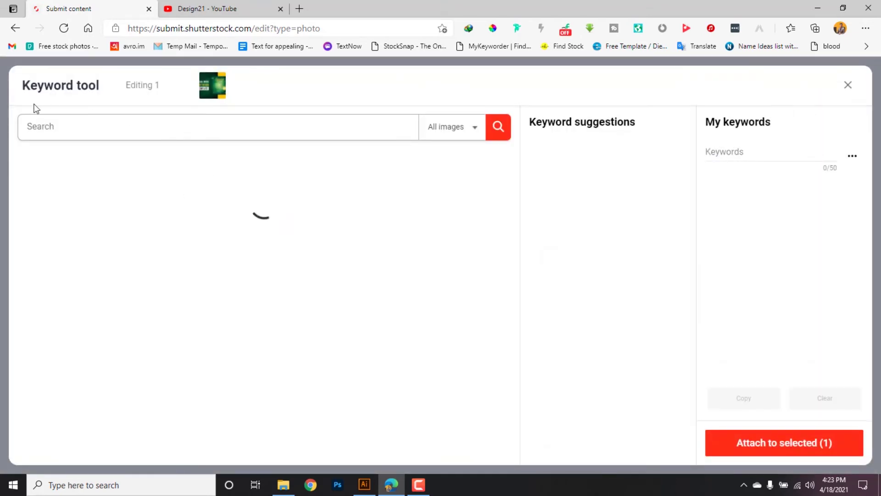
left_click(848, 85)
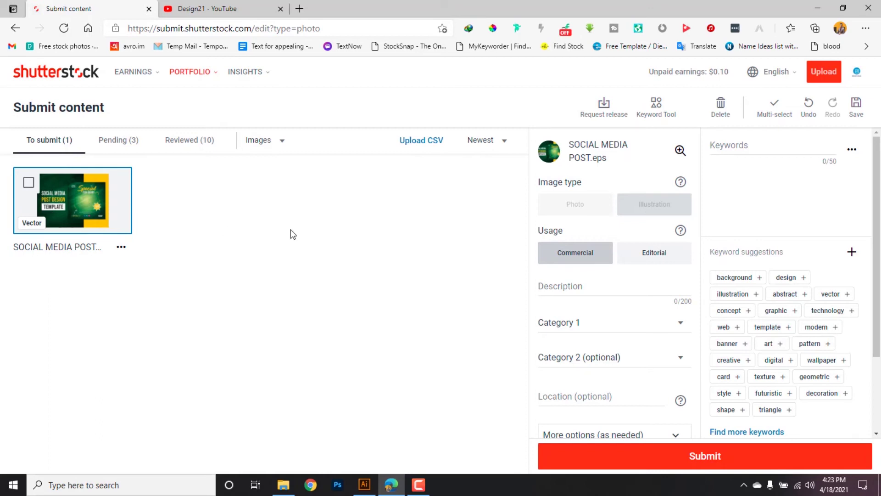
Switch to Illustrator and expand the appearance of all artwork in SOCIAL MEDIA POST.eps.
left_click(365, 477)
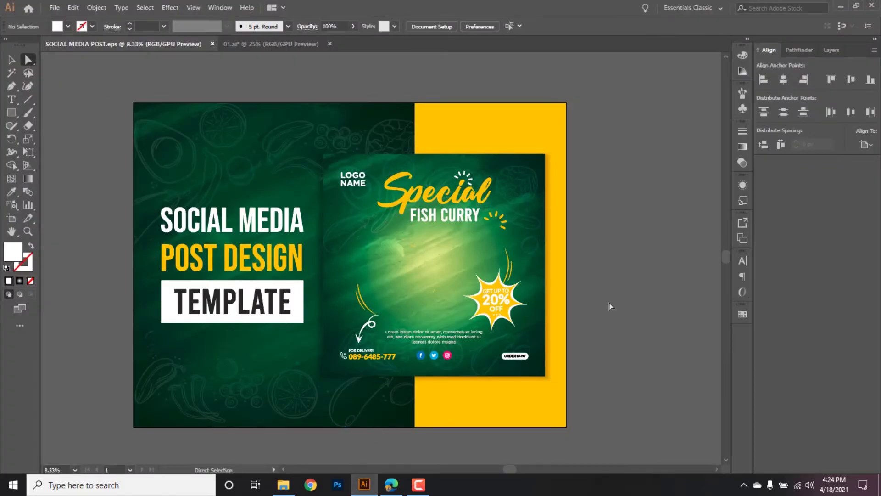
scroll(610, 306, "up", 2)
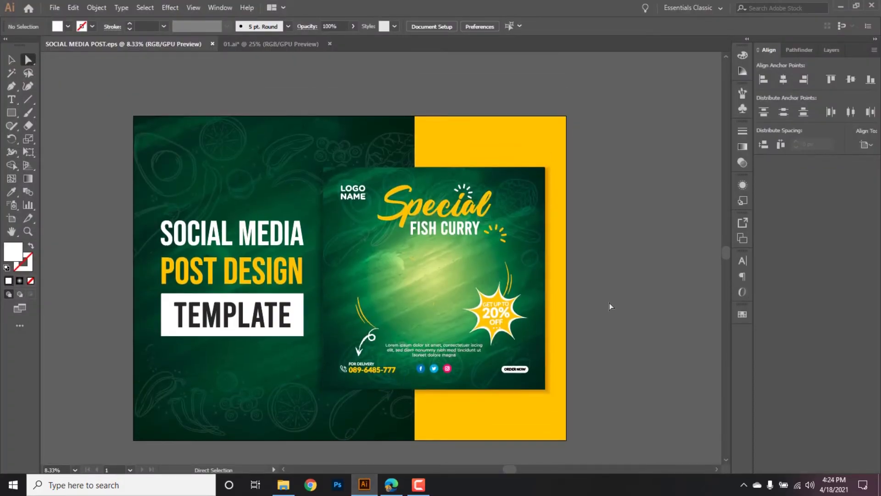
scroll(610, 306, "down", 1)
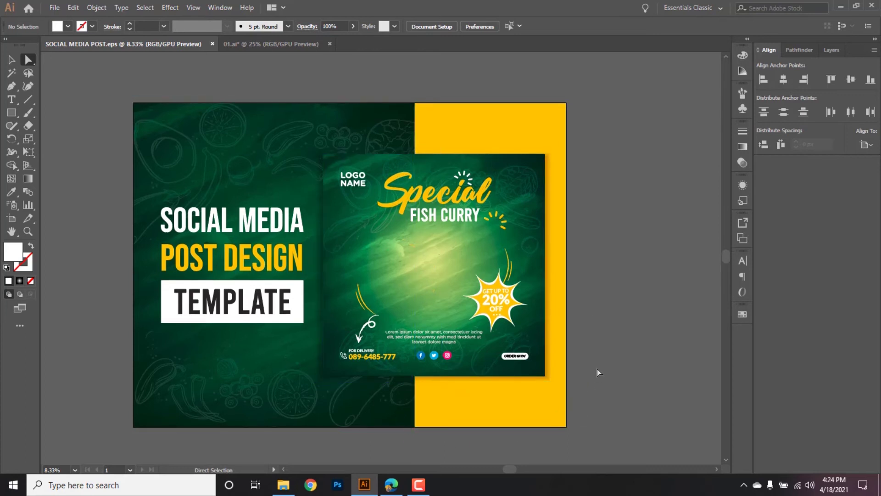
key("ctrl+a")
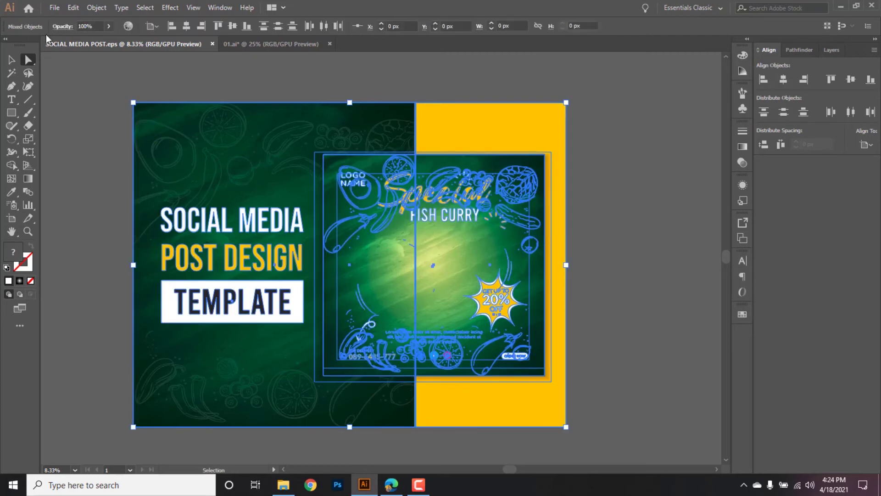
left_click(96, 7)
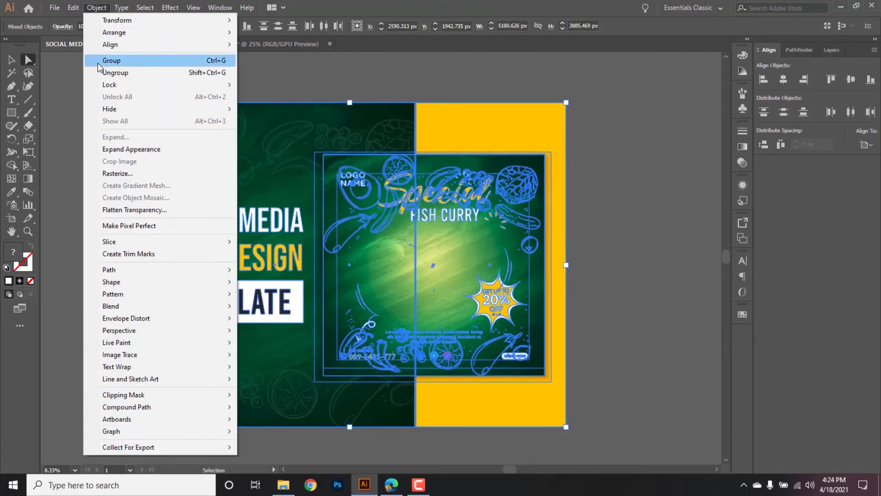
left_click(140, 150)
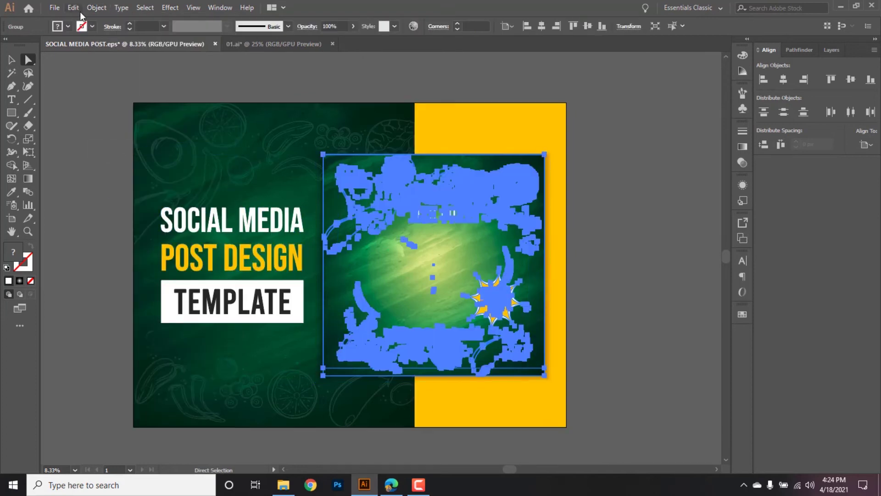
left_click(97, 7)
left_click(96, 137)
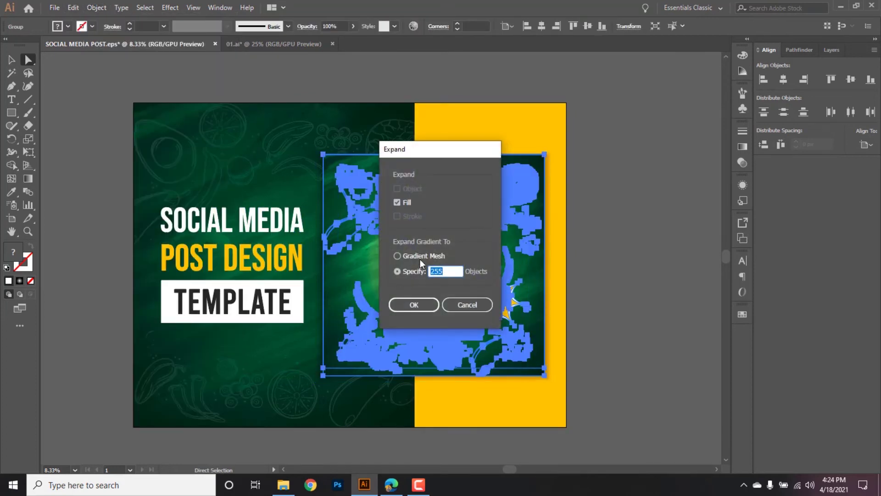
left_click(398, 256)
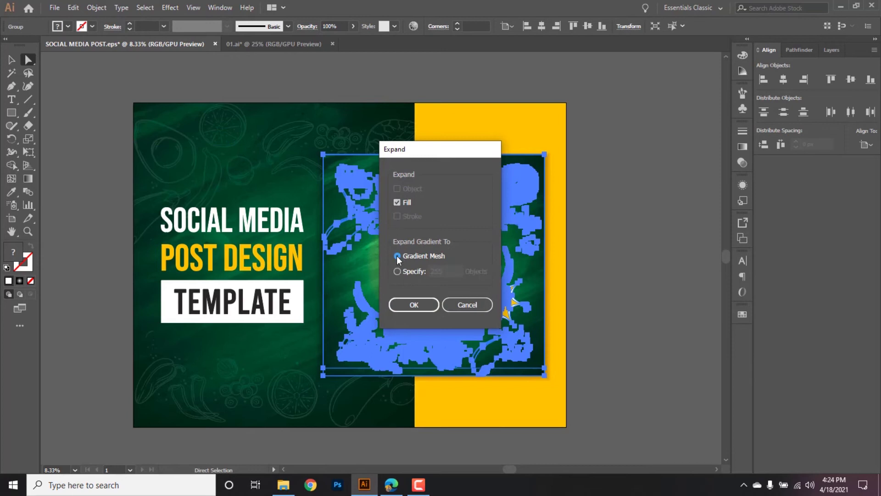
left_click(478, 304)
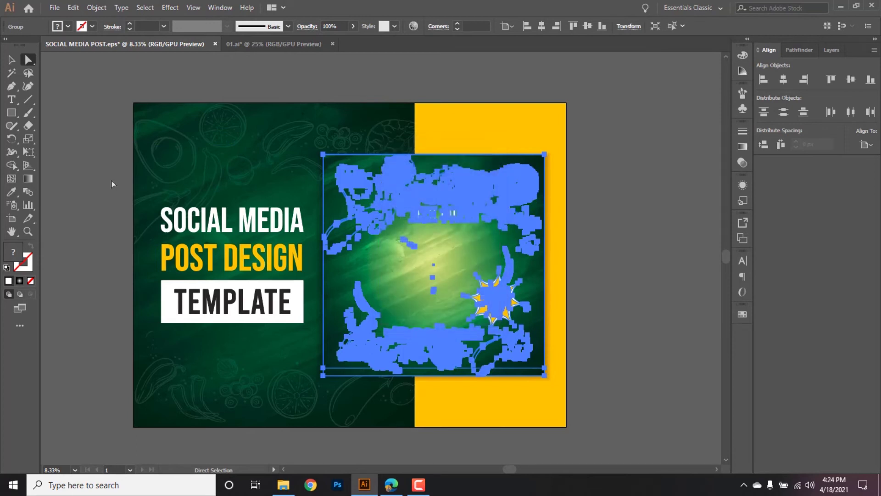
left_click(611, 286)
scroll(611, 285, "up", 1)
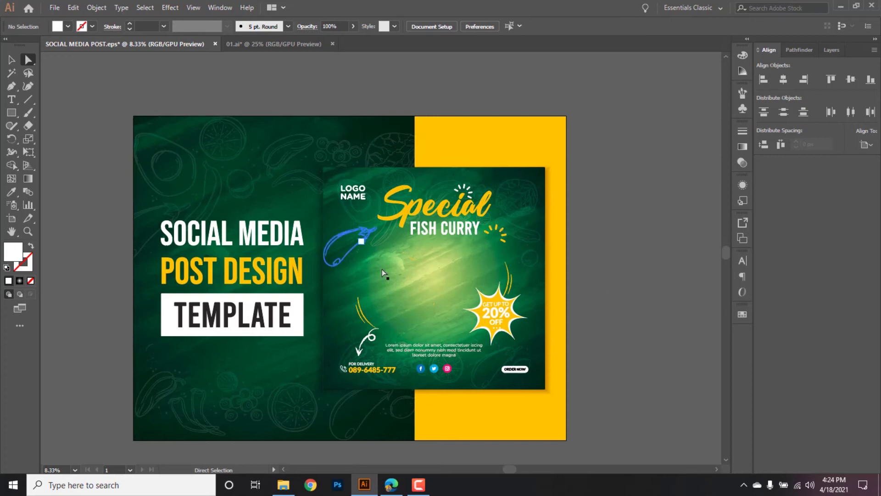
scroll(409, 403, "down", 3)
scroll(654, 315, "up", 2)
scroll(642, 305, "up", 1)
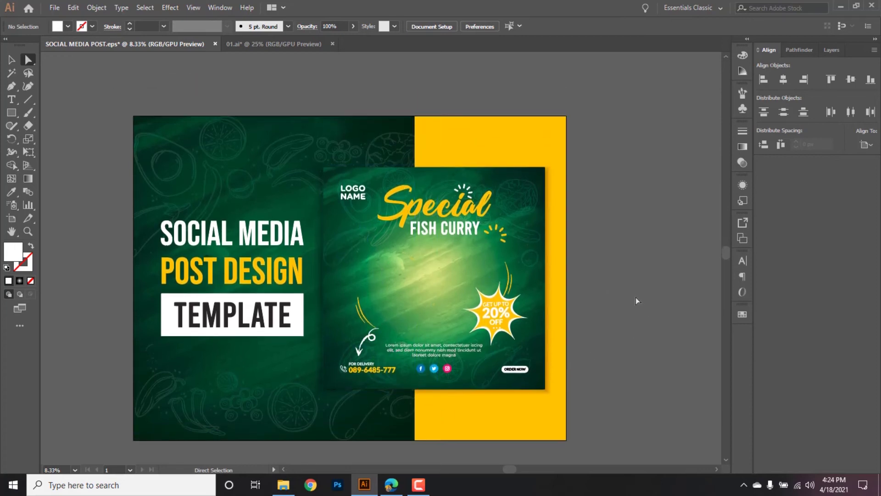
left_click(170, 9)
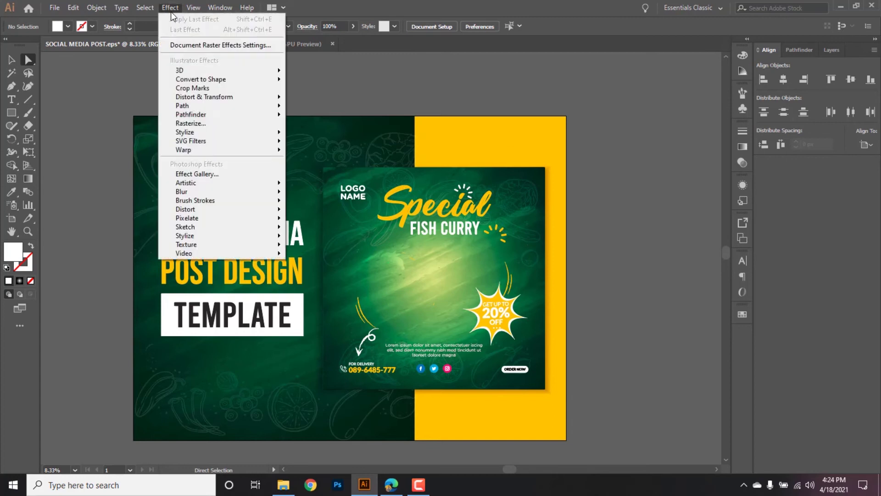
left_click(195, 9)
left_click(121, 8)
mouse_move(145, 8)
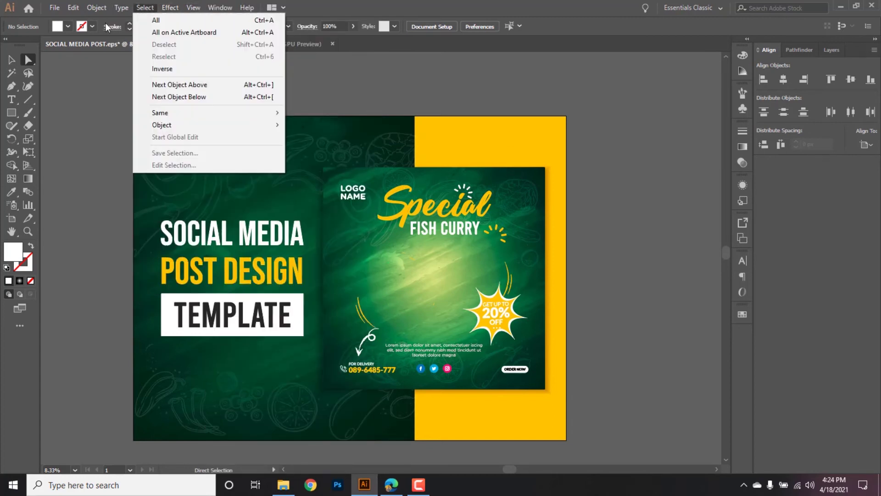
left_click(606, 283)
scroll(606, 281, "down", 1)
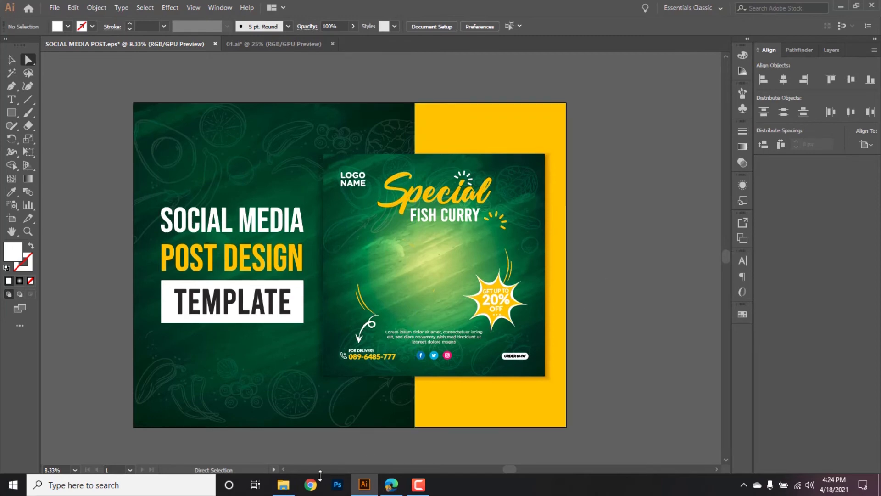
Switch to the Shutterstock page in the browser and describe the SOCIAL MEDIA POST vector as "Social media post design".
left_click(392, 484)
left_click(389, 278)
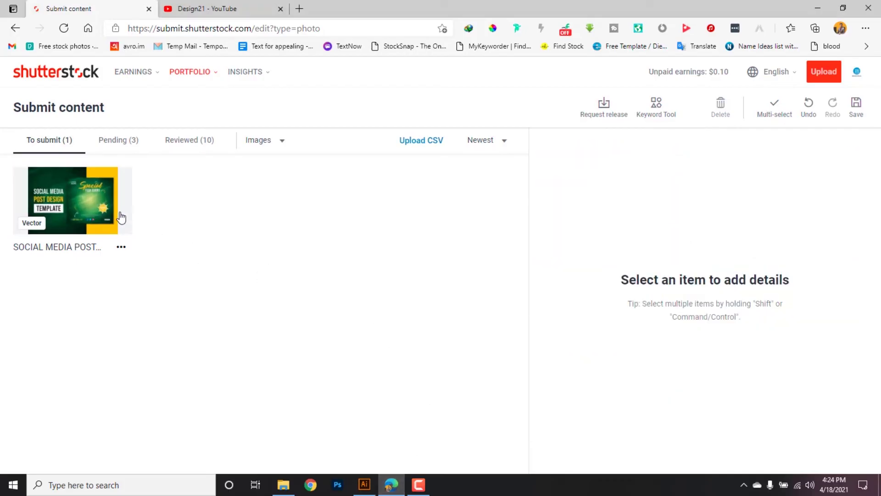
left_click(104, 219)
left_click(562, 285)
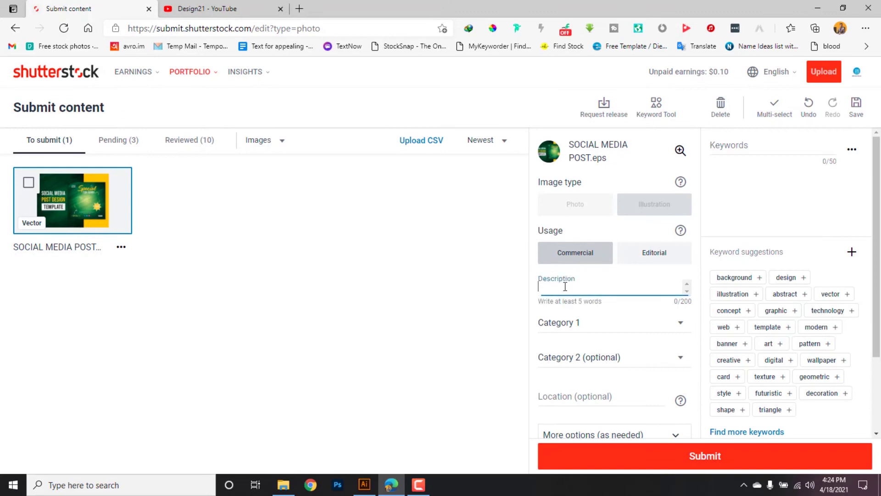
type("SOC")
type("ost design")
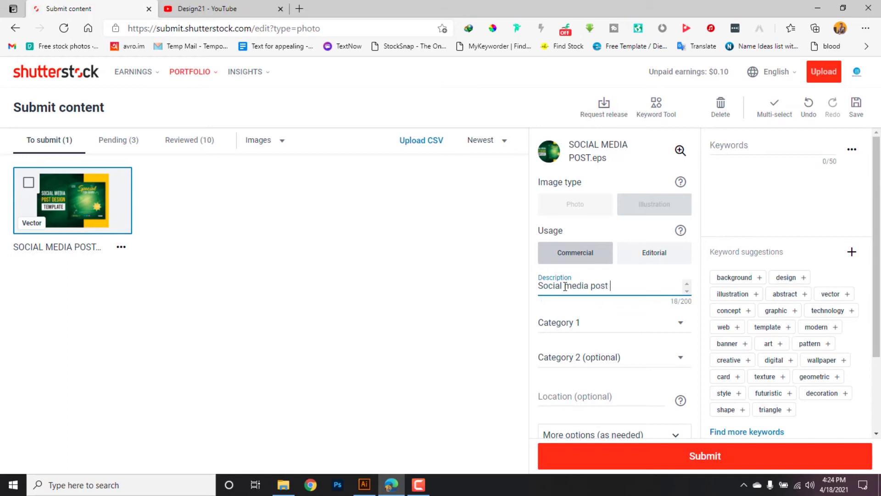
Set the vector's first category to Food and drink and its second category to Backgrounds/Textures.
left_click(580, 322)
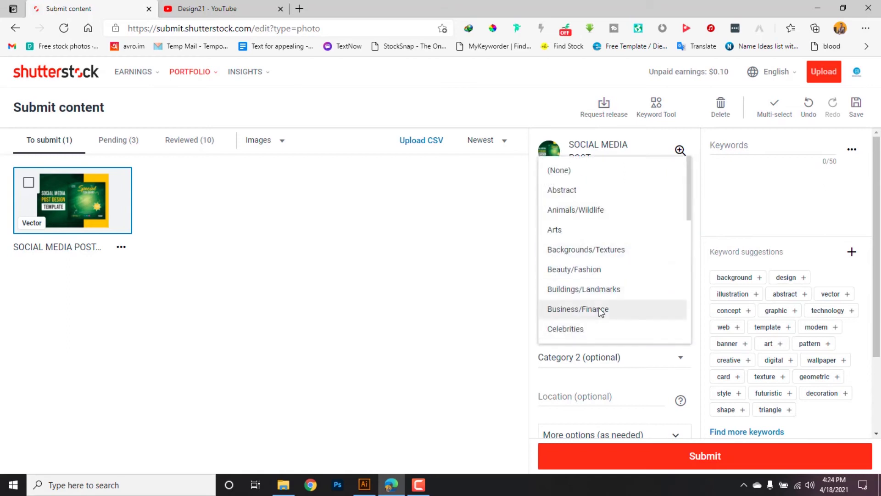
scroll(626, 294, "down", 1)
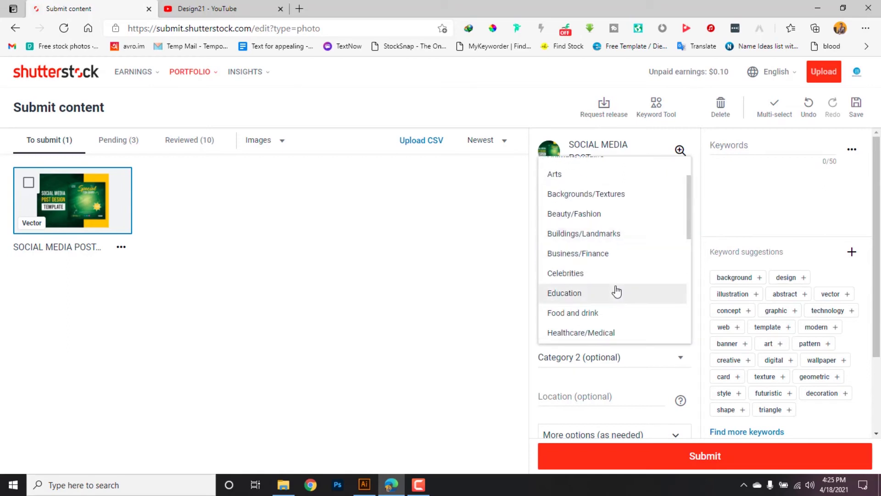
scroll(620, 284, "down", 1)
left_click(617, 285)
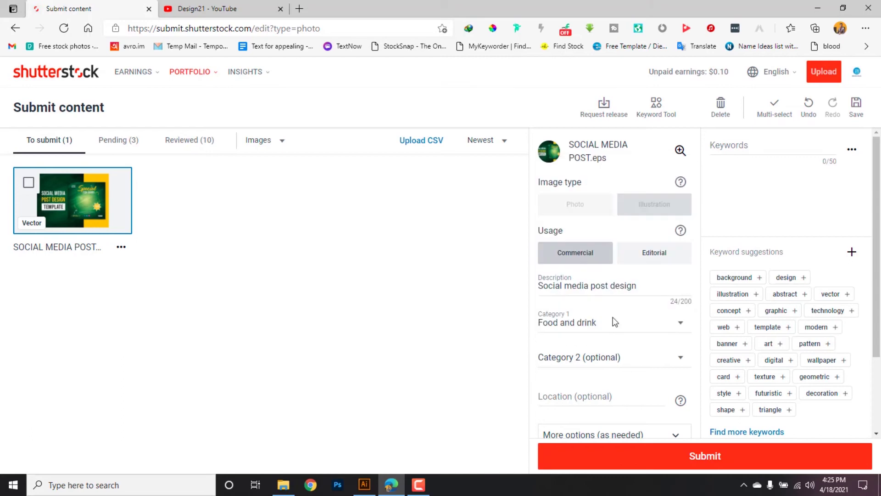
left_click(614, 357)
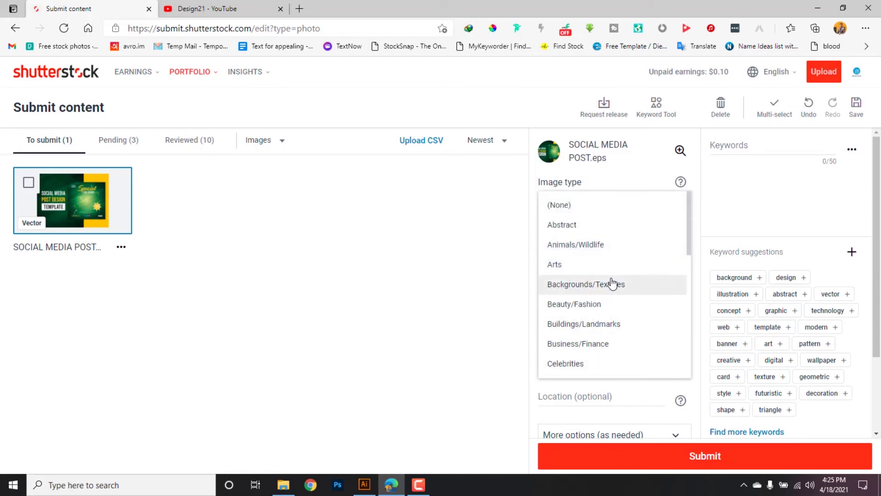
left_click(612, 285)
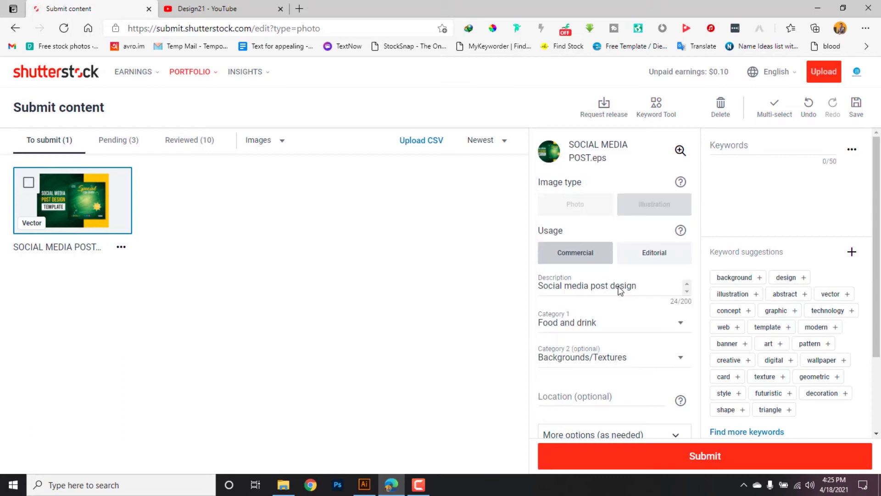
Open the Keyword Tool for the SOCIAL MEDIA POST vector and search its reference images for "food social media".
left_click(734, 144)
left_click(668, 115)
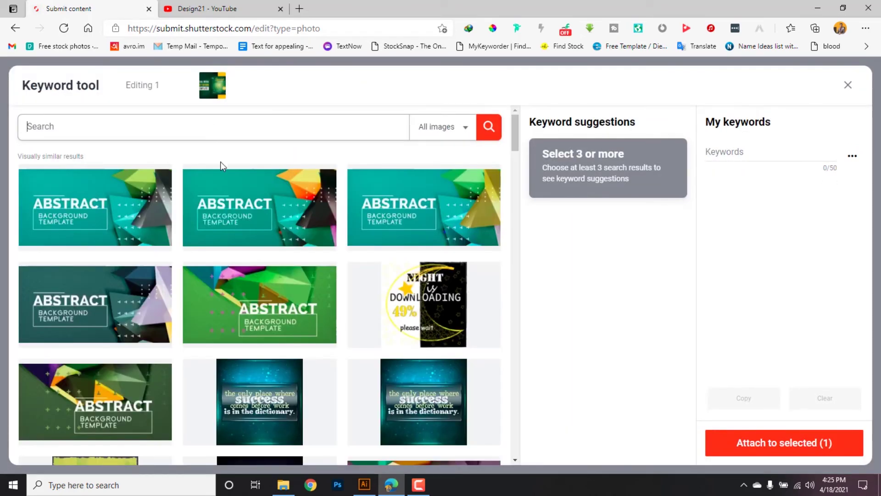
scroll(220, 161, "down", 15)
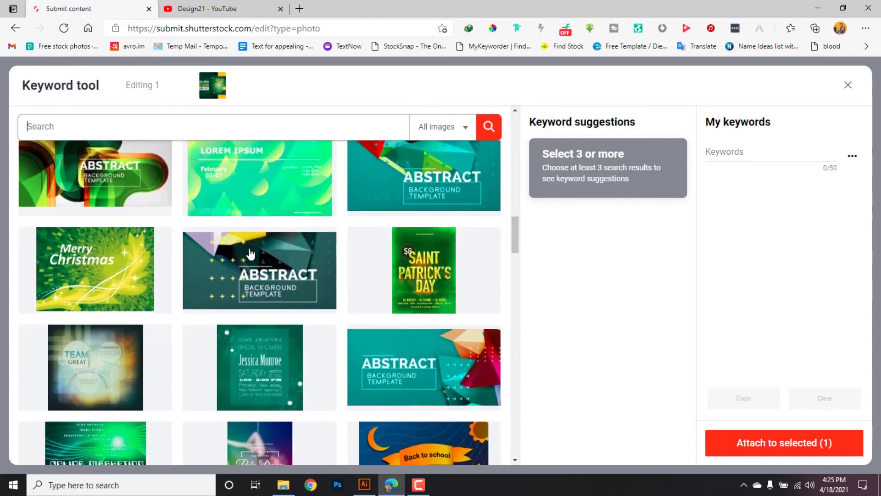
scroll(250, 254, "down", 7)
scroll(183, 193, "up", 9)
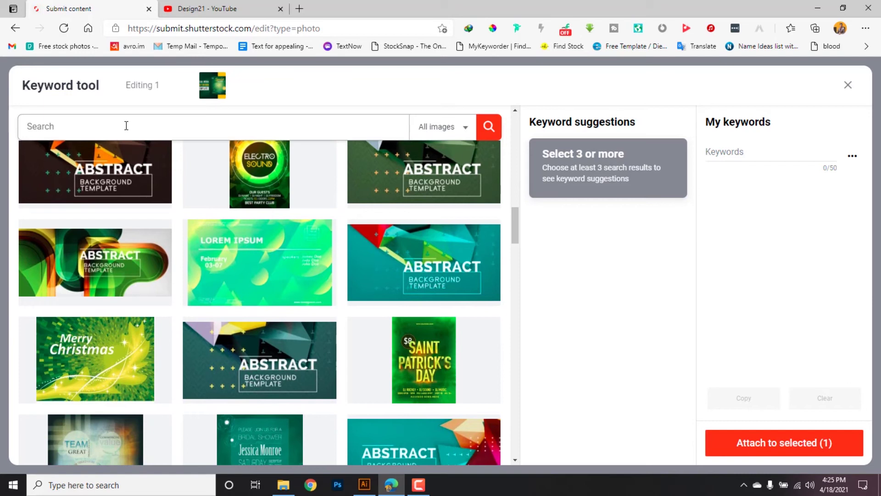
type("foof")
type(" social media")
key("Return")
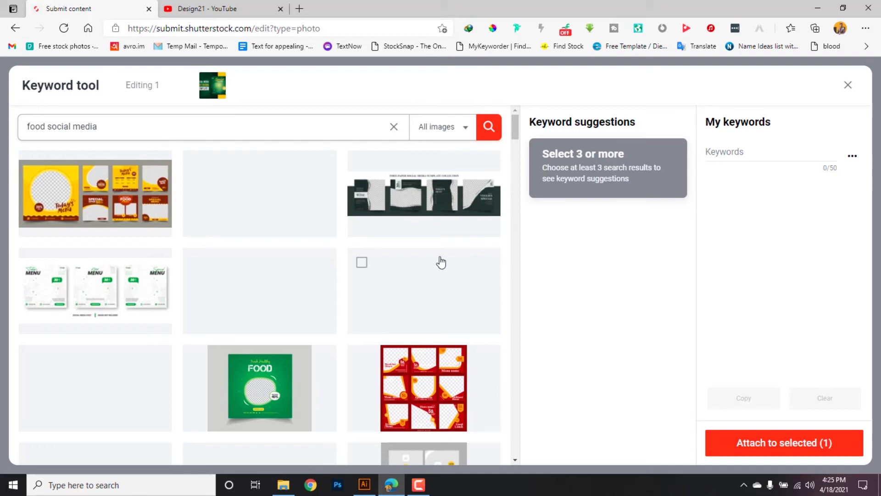
Select three reference images from the search results, including the yellow Today's Menu promo and the purple burger discount post.
scroll(321, 287, "down", 9)
scroll(322, 288, "down", 10)
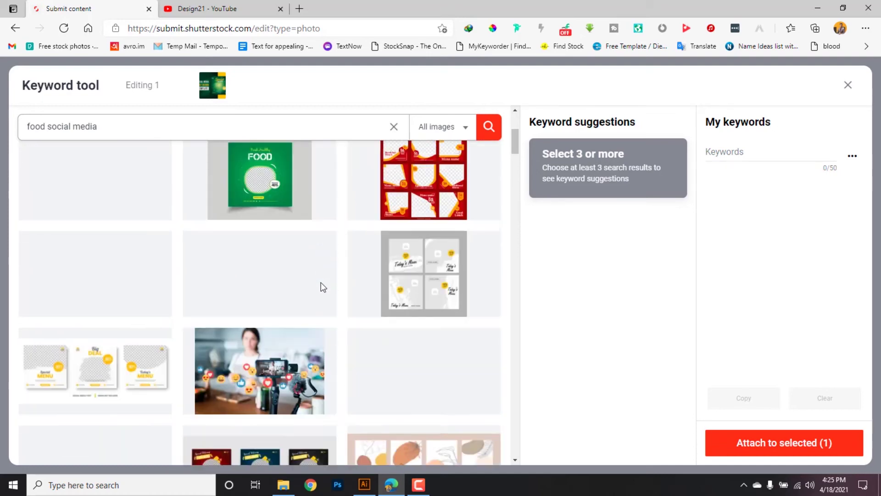
left_click(146, 212)
scroll(145, 218, "down", 11)
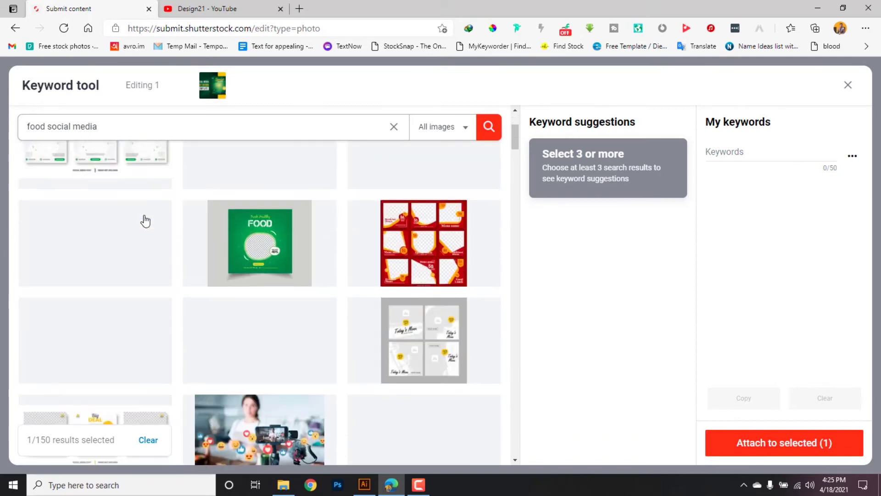
scroll(271, 348, "down", 3)
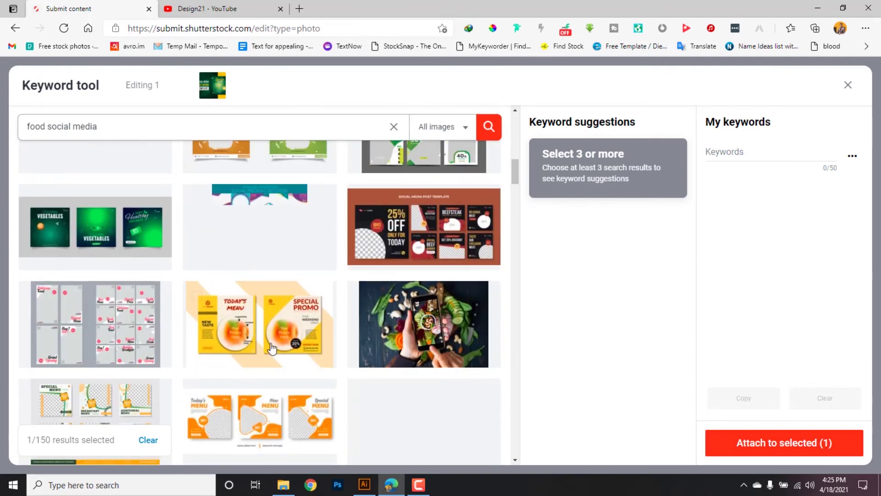
left_click(303, 331)
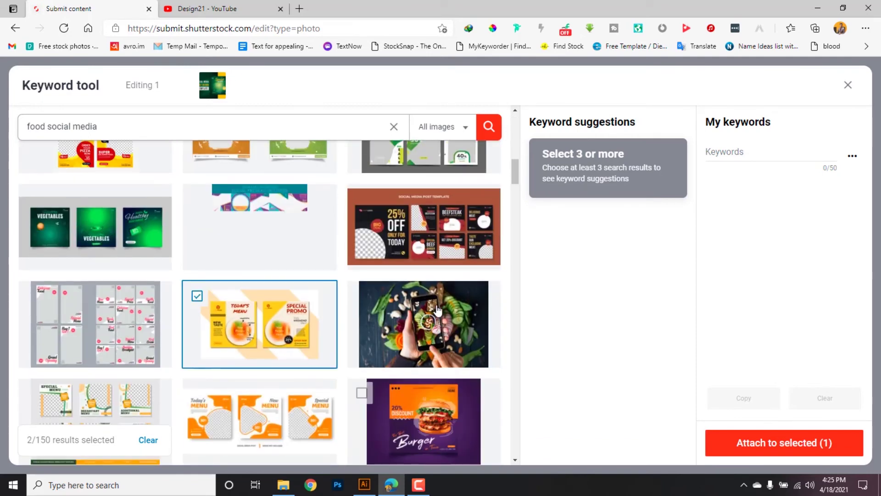
left_click(422, 413)
scroll(422, 404, "down", 3)
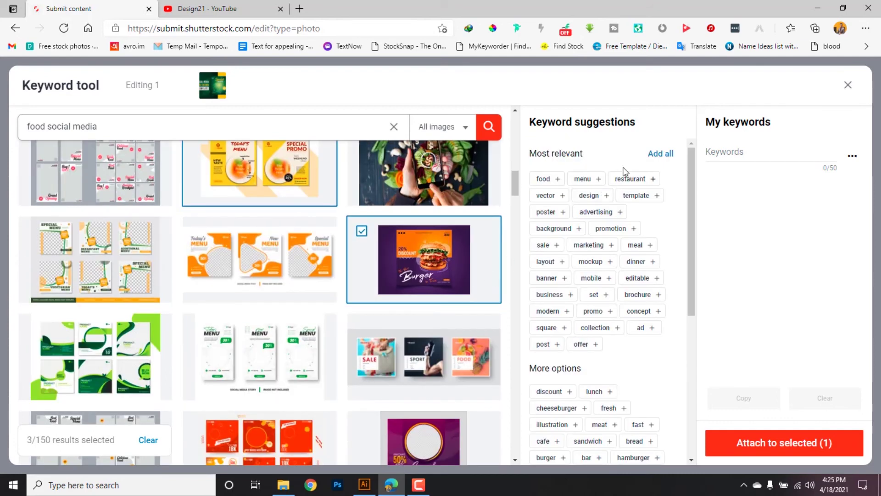
Add all most relevant keywords plus meat, fresh, lunch, fast, discount, illustration and sandwich, and attach the keywords to the vector.
left_click(663, 155)
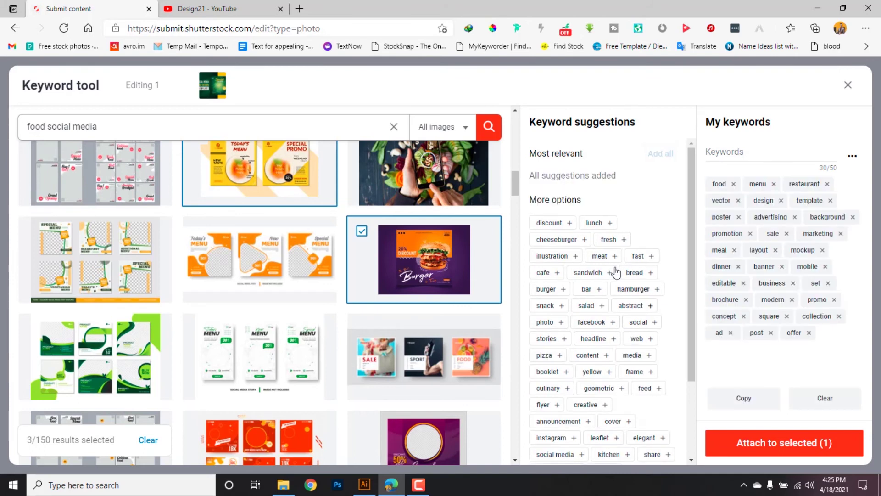
left_click(601, 255)
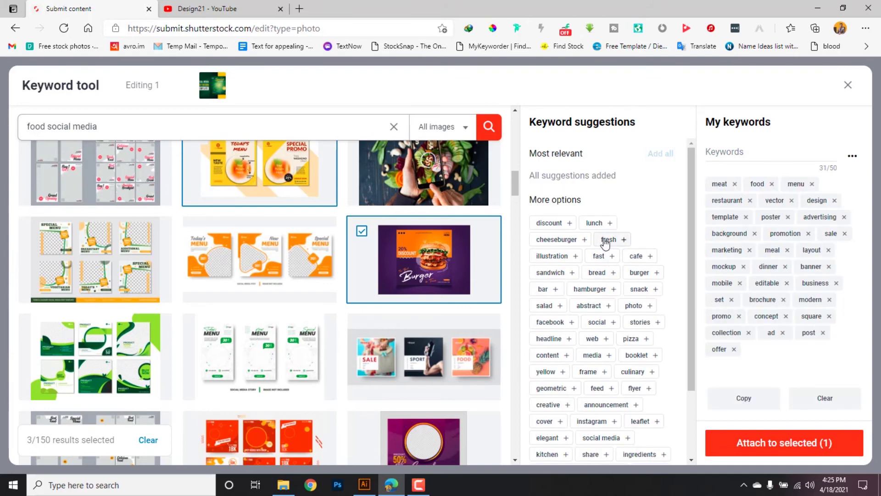
left_click(608, 239)
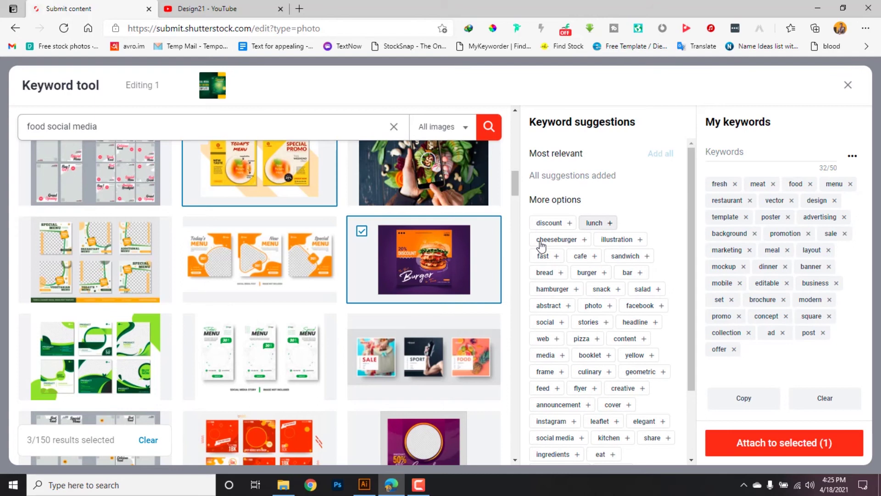
left_click(595, 223)
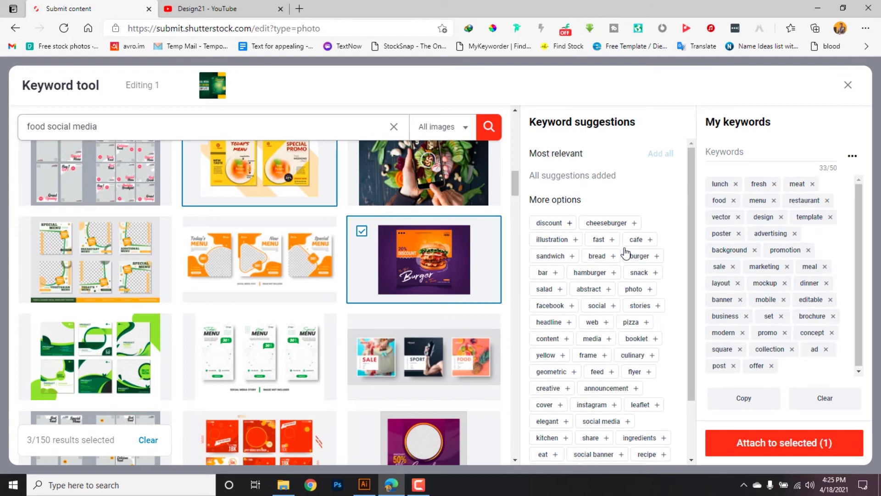
left_click(606, 234)
left_click(549, 224)
left_click(549, 241)
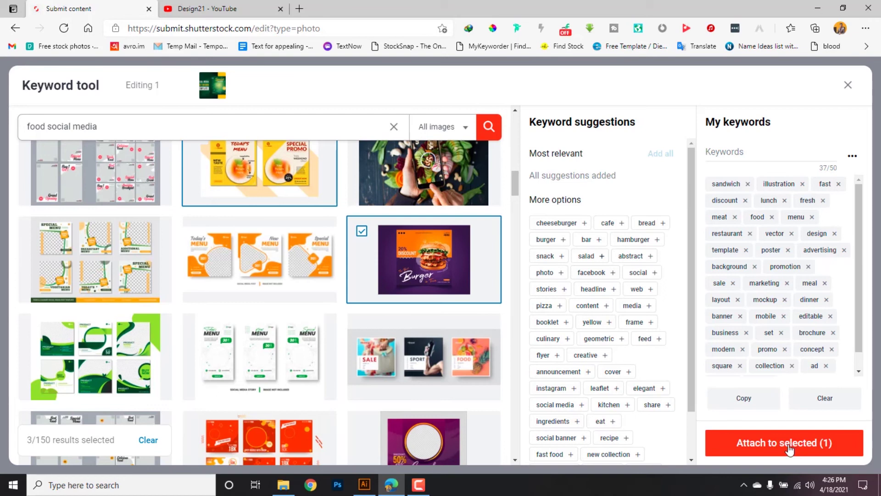
left_click(806, 449)
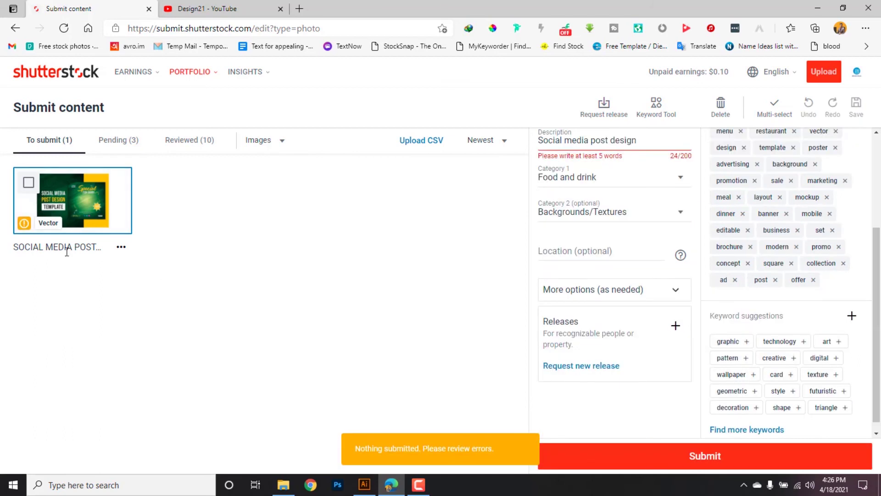
Check the vector's attached keywords and try to submit it with its current description.
scroll(732, 279, "up", 3)
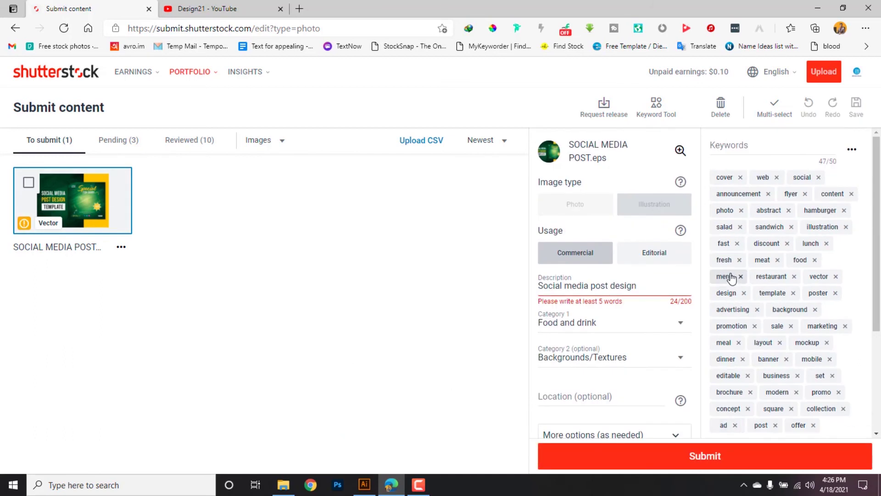
scroll(732, 279, "down", 5)
scroll(688, 417, "up", 5)
scroll(648, 289, "down", 2)
scroll(649, 293, "up", 2)
left_click(653, 288)
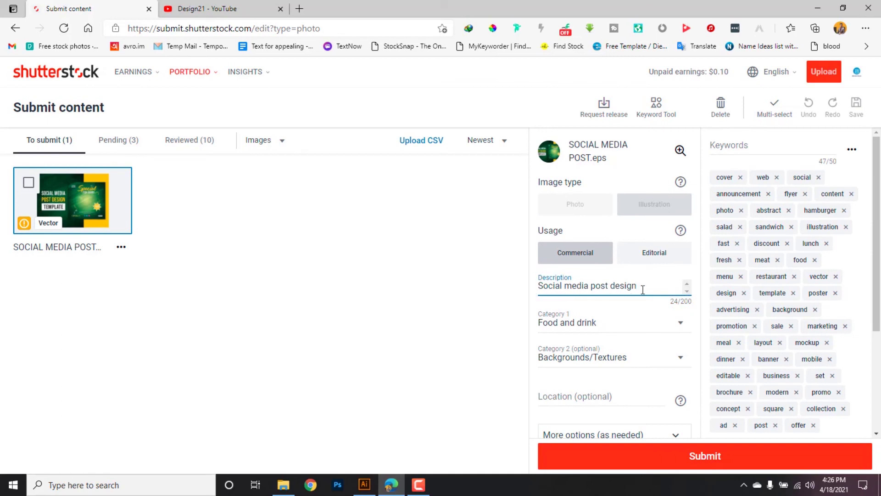
key("Return")
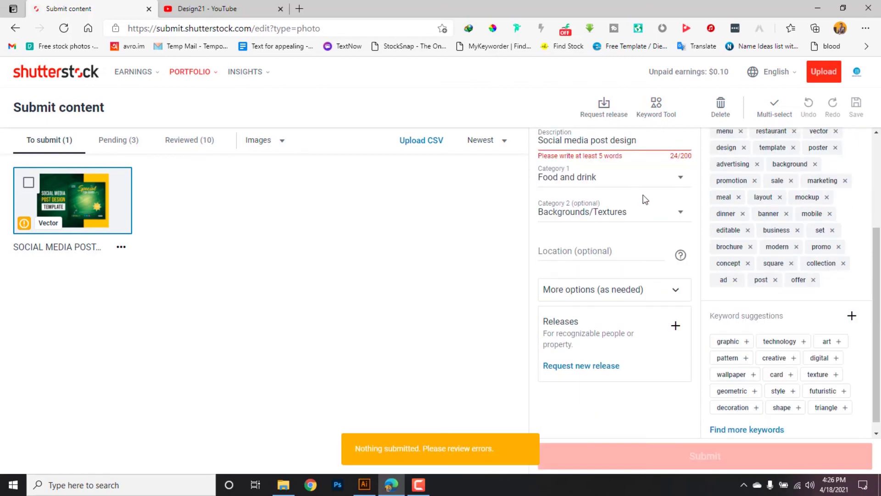
Extend the vector's description to "Social media post design for food" and submit the vector.
scroll(624, 234, "up", 2)
left_click(636, 235)
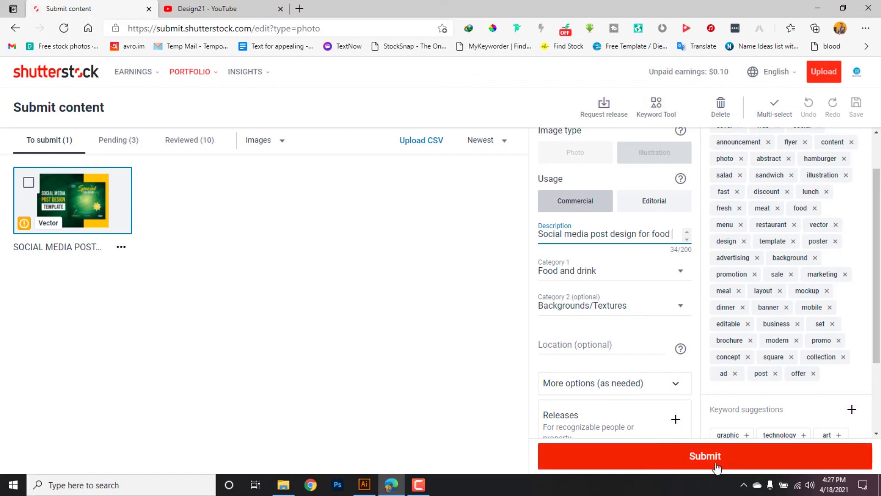
left_click(707, 459)
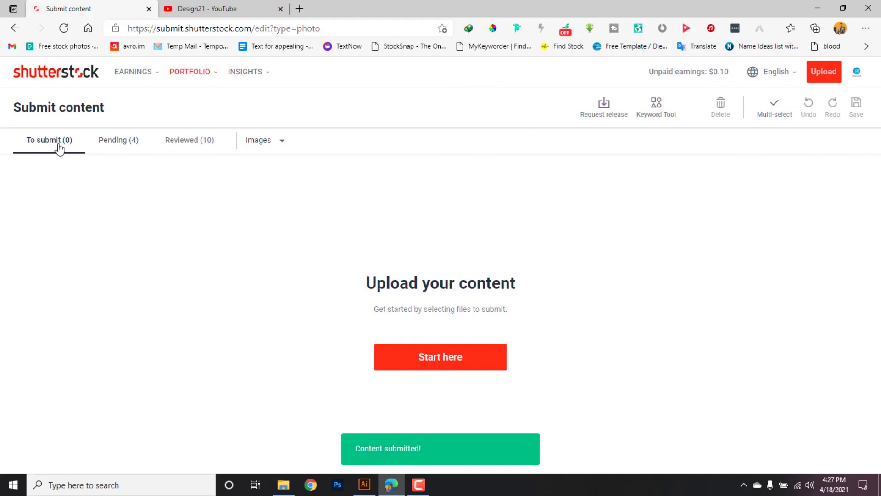
Look over the pending submissions and the approval status of the reviewed content.
left_click(127, 145)
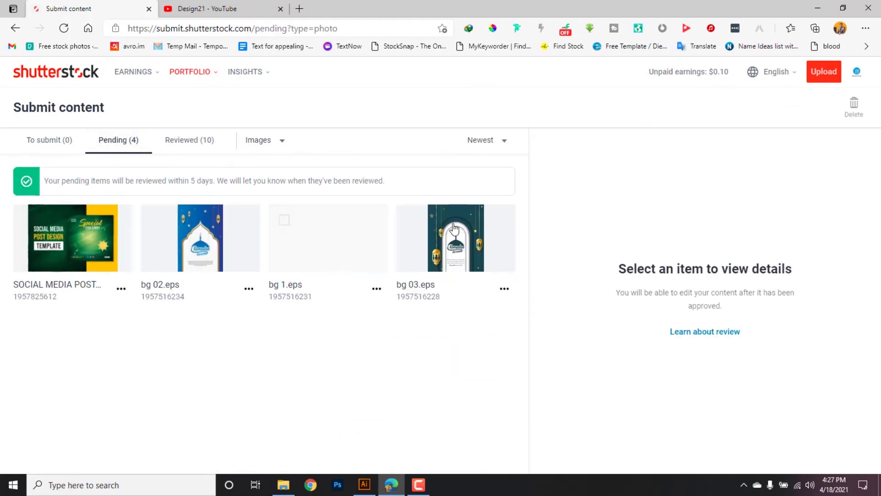
left_click(174, 144)
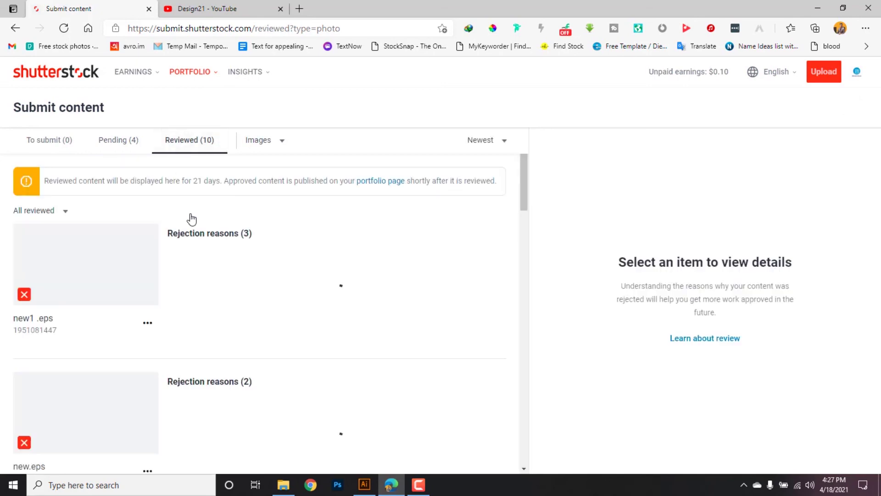
scroll(223, 281, "down", 3)
scroll(248, 285, "up", 3)
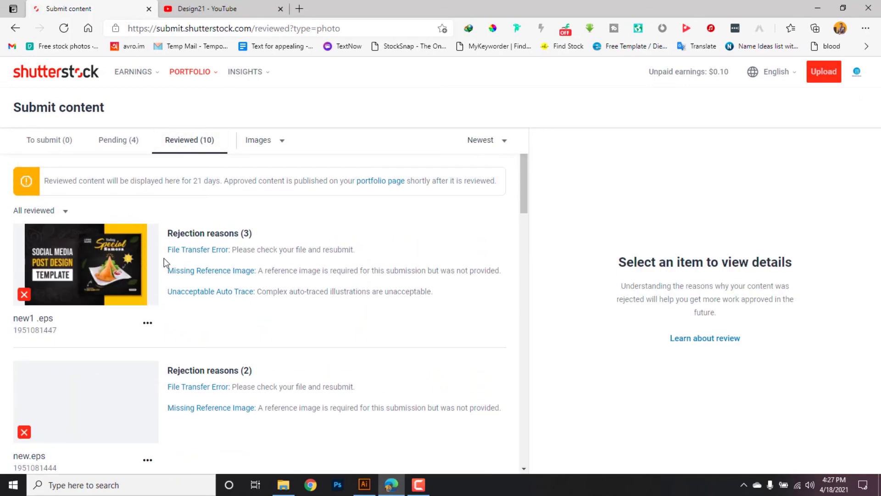
scroll(302, 248, "down", 2)
scroll(305, 253, "down", 7)
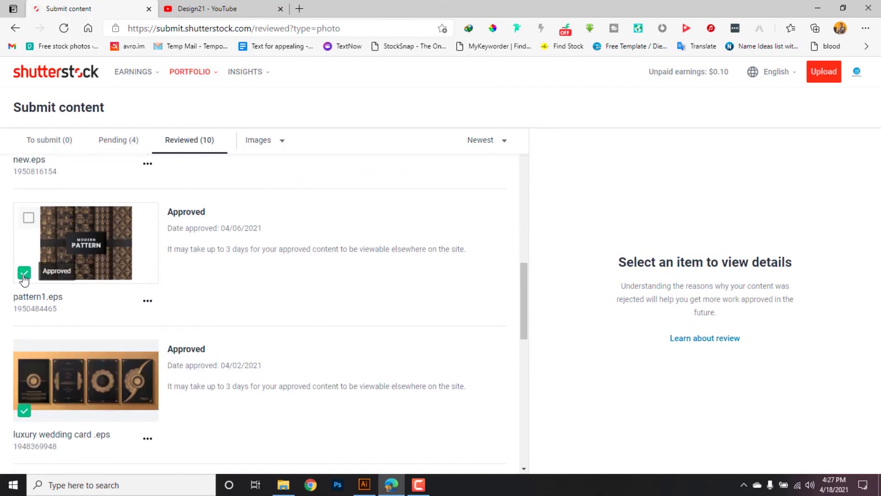
scroll(239, 293, "up", 5)
scroll(239, 294, "up", 5)
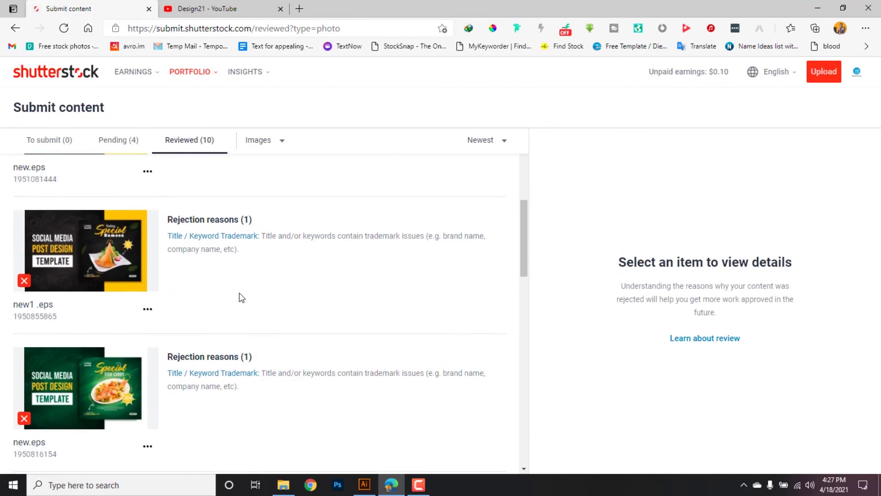
scroll(252, 289, "up", 2)
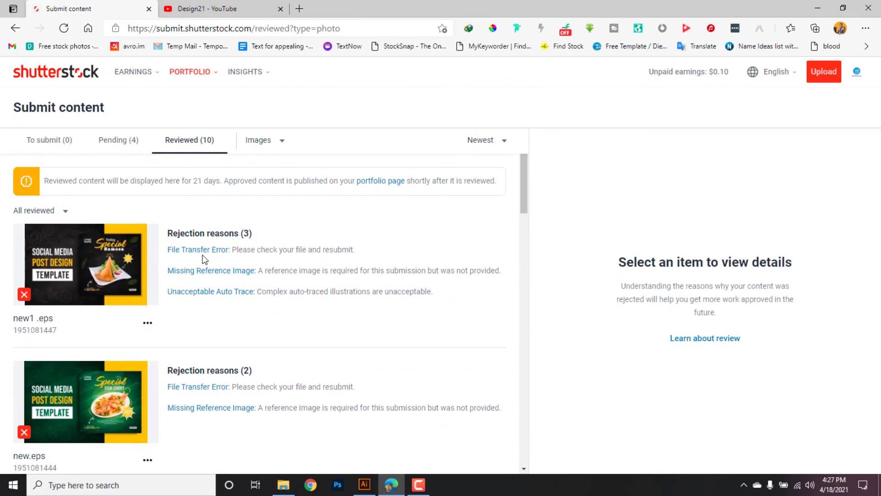
Examine the rejection reasons listed for the earlier social media post vectors.
scroll(206, 275, "down", 6)
scroll(226, 305, "up", 1)
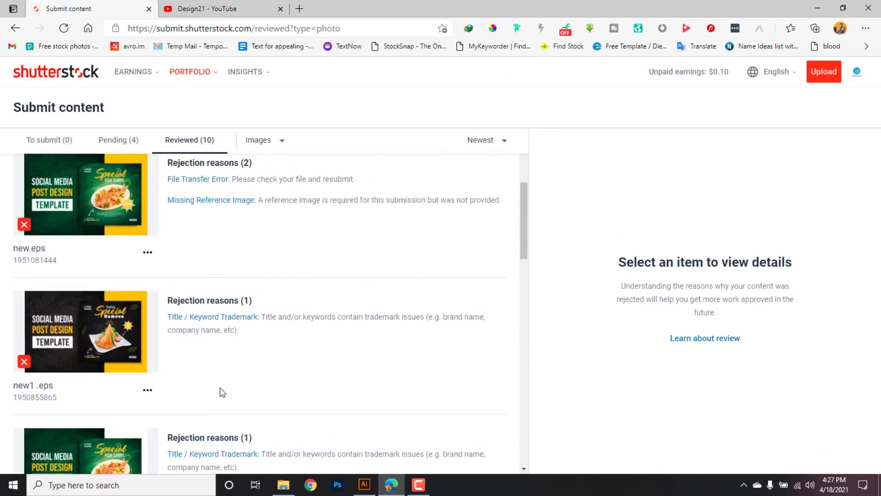
scroll(222, 387, "down", 2)
scroll(248, 386, "up", 7)
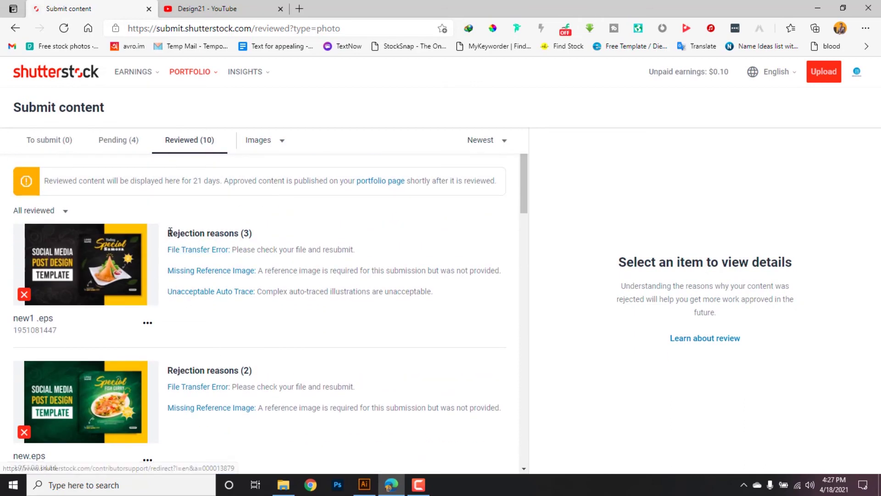
left_click_drag(170, 232, 271, 232)
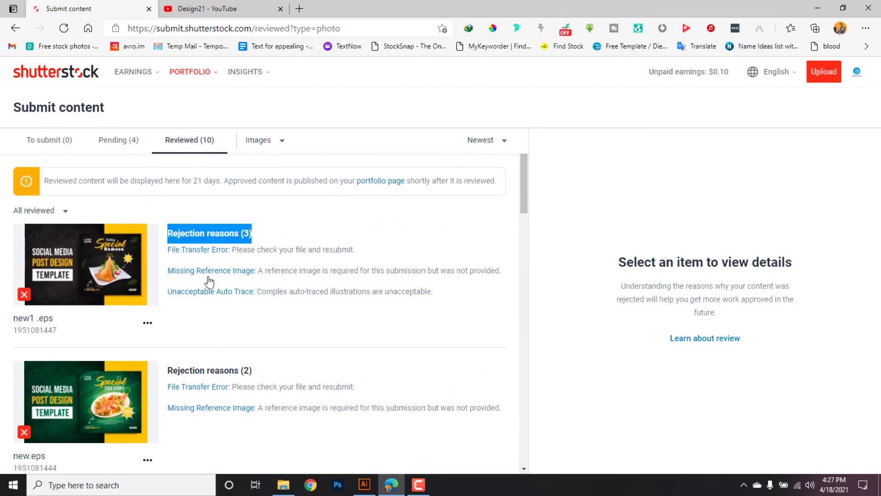
scroll(212, 287, "down", 3)
scroll(215, 293, "up", 4)
Switch to the Design21 YouTube channel, subscribe to it and set its notifications to All.
left_click(206, 9)
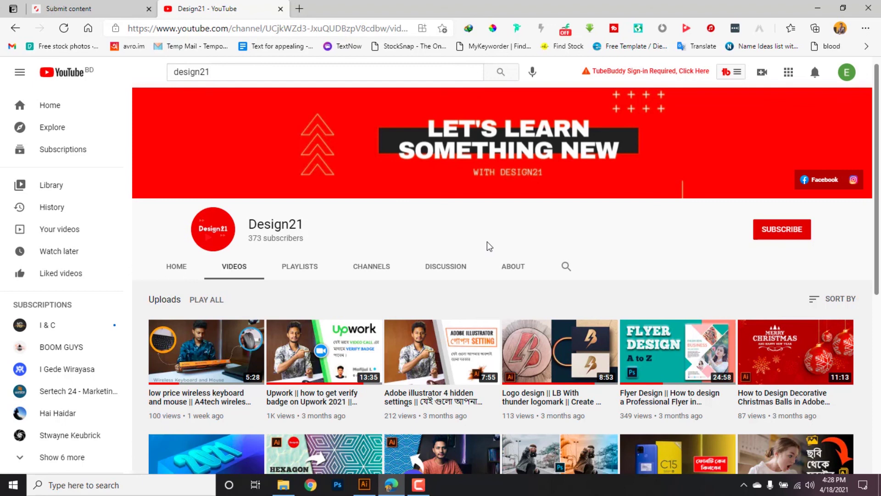
left_click(776, 239)
left_click(808, 235)
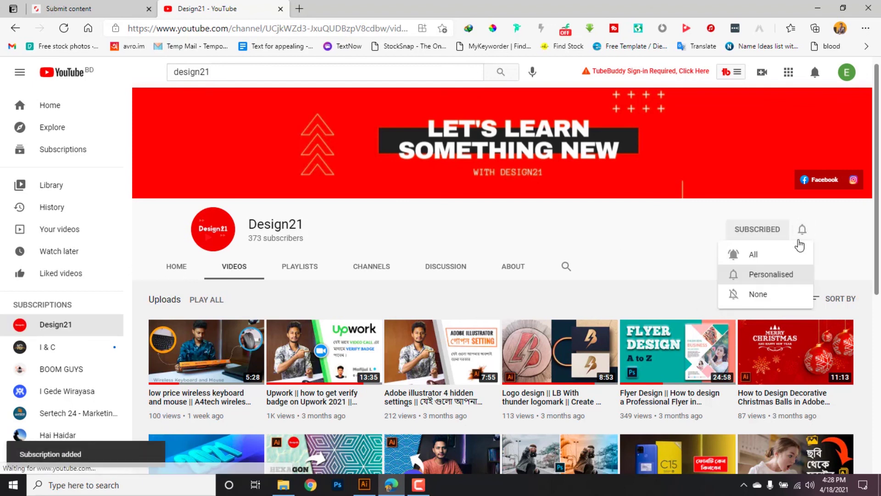
left_click(755, 253)
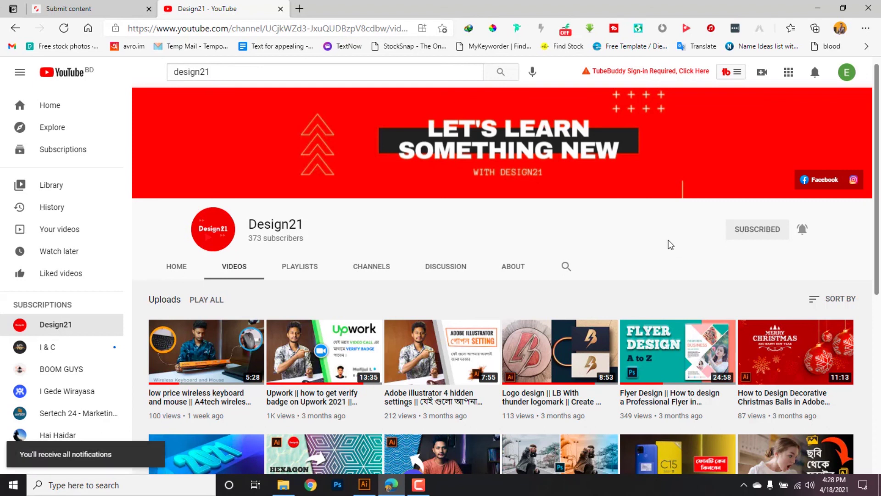